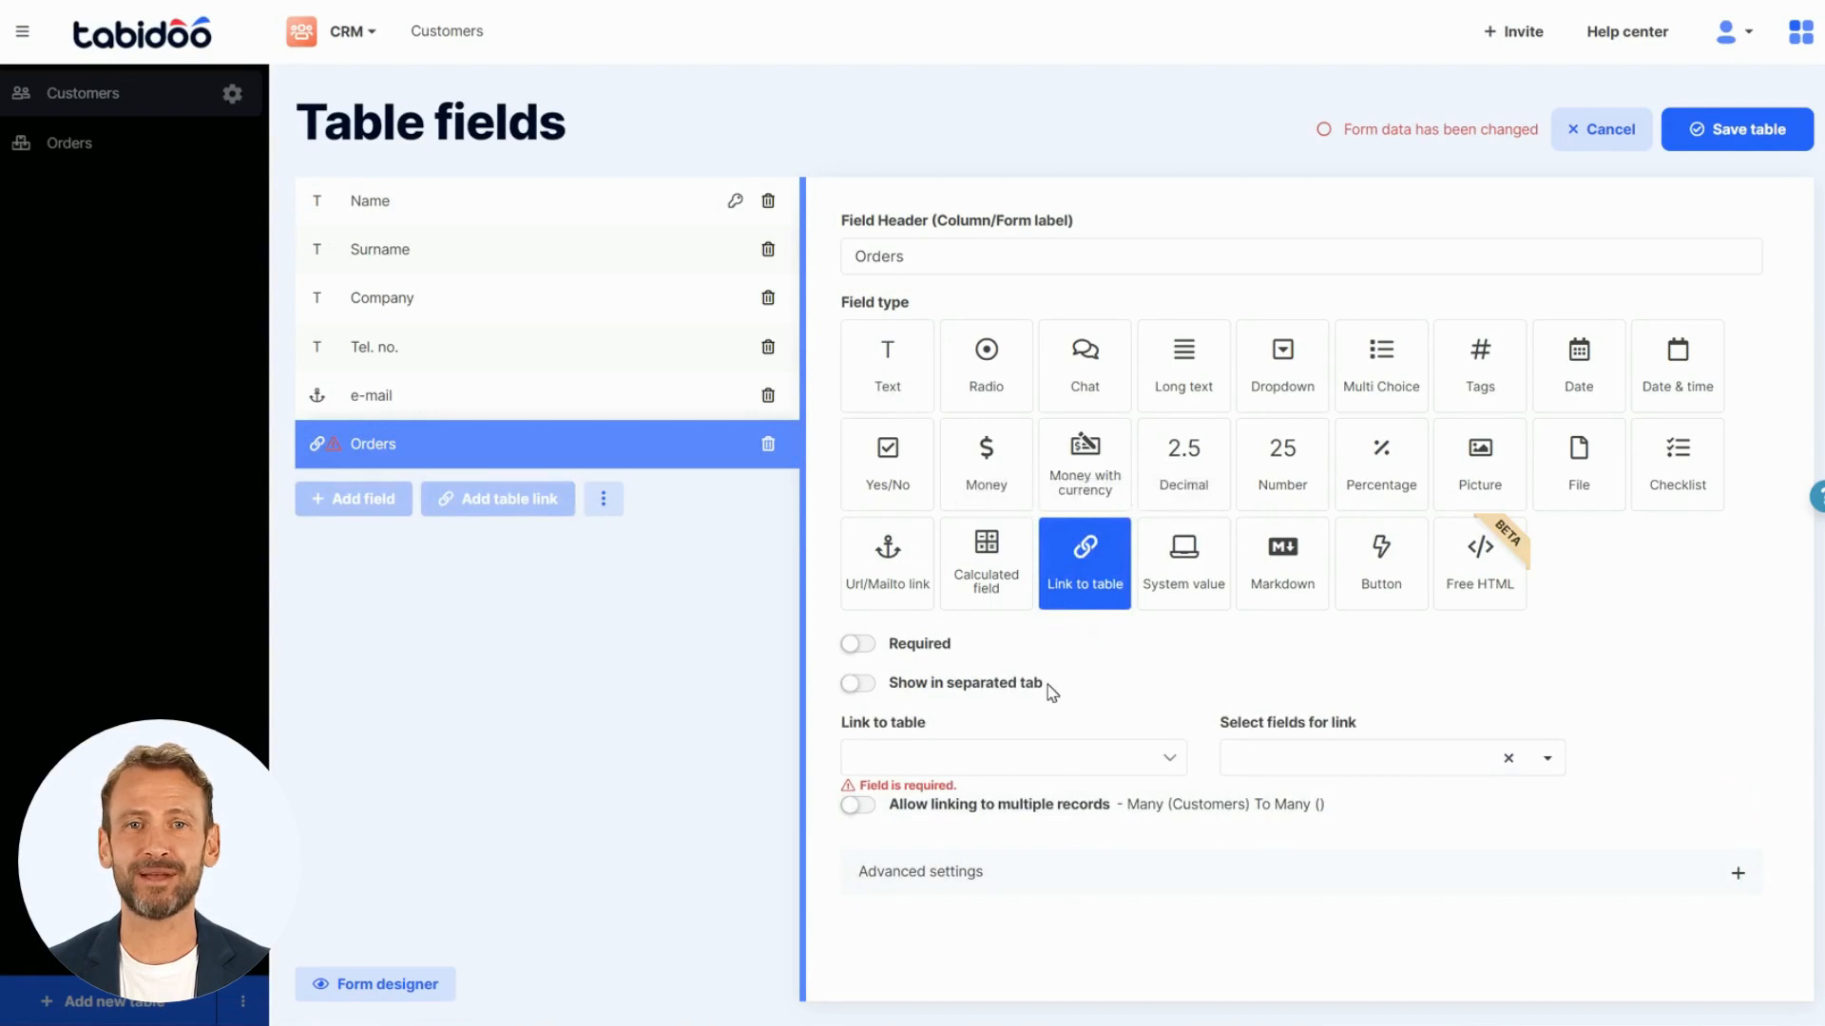
# - Link the Orders field to the Orders table, showing its Number and Value fields, and save the Customers table
pyautogui.click(1037, 768)
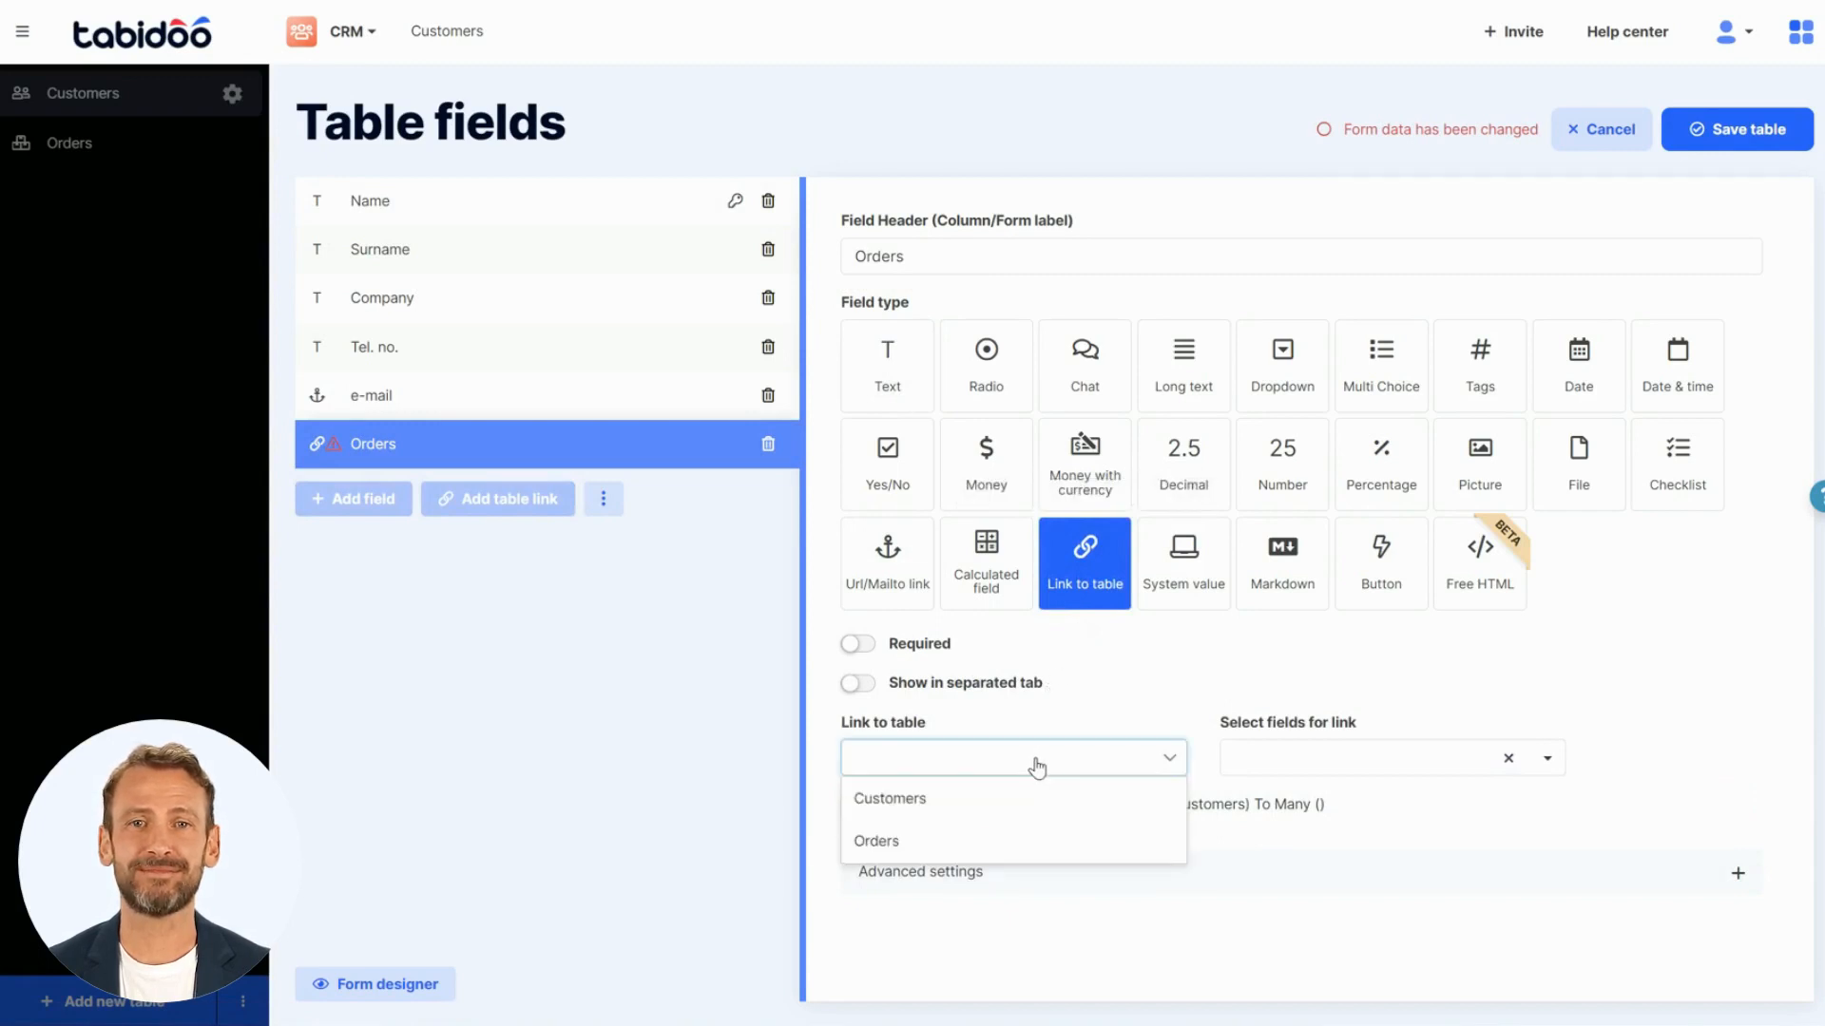
pyautogui.click(1032, 853)
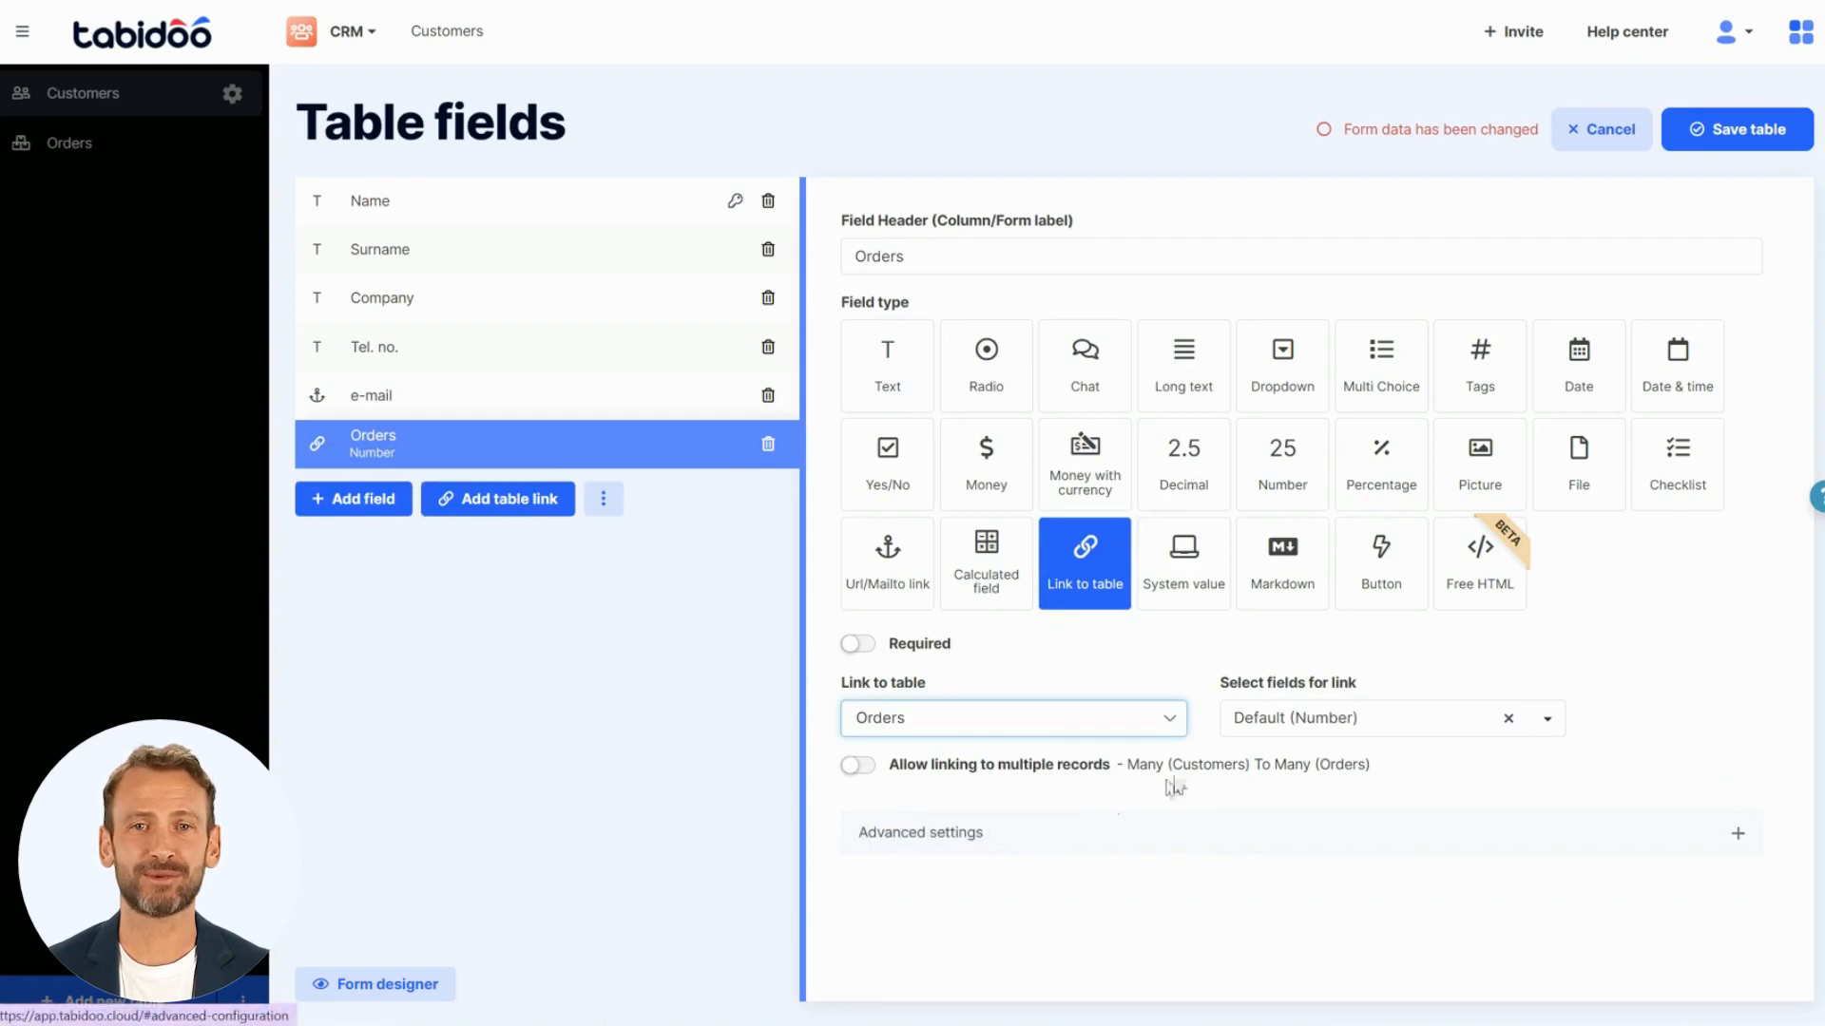
pyautogui.click(1285, 716)
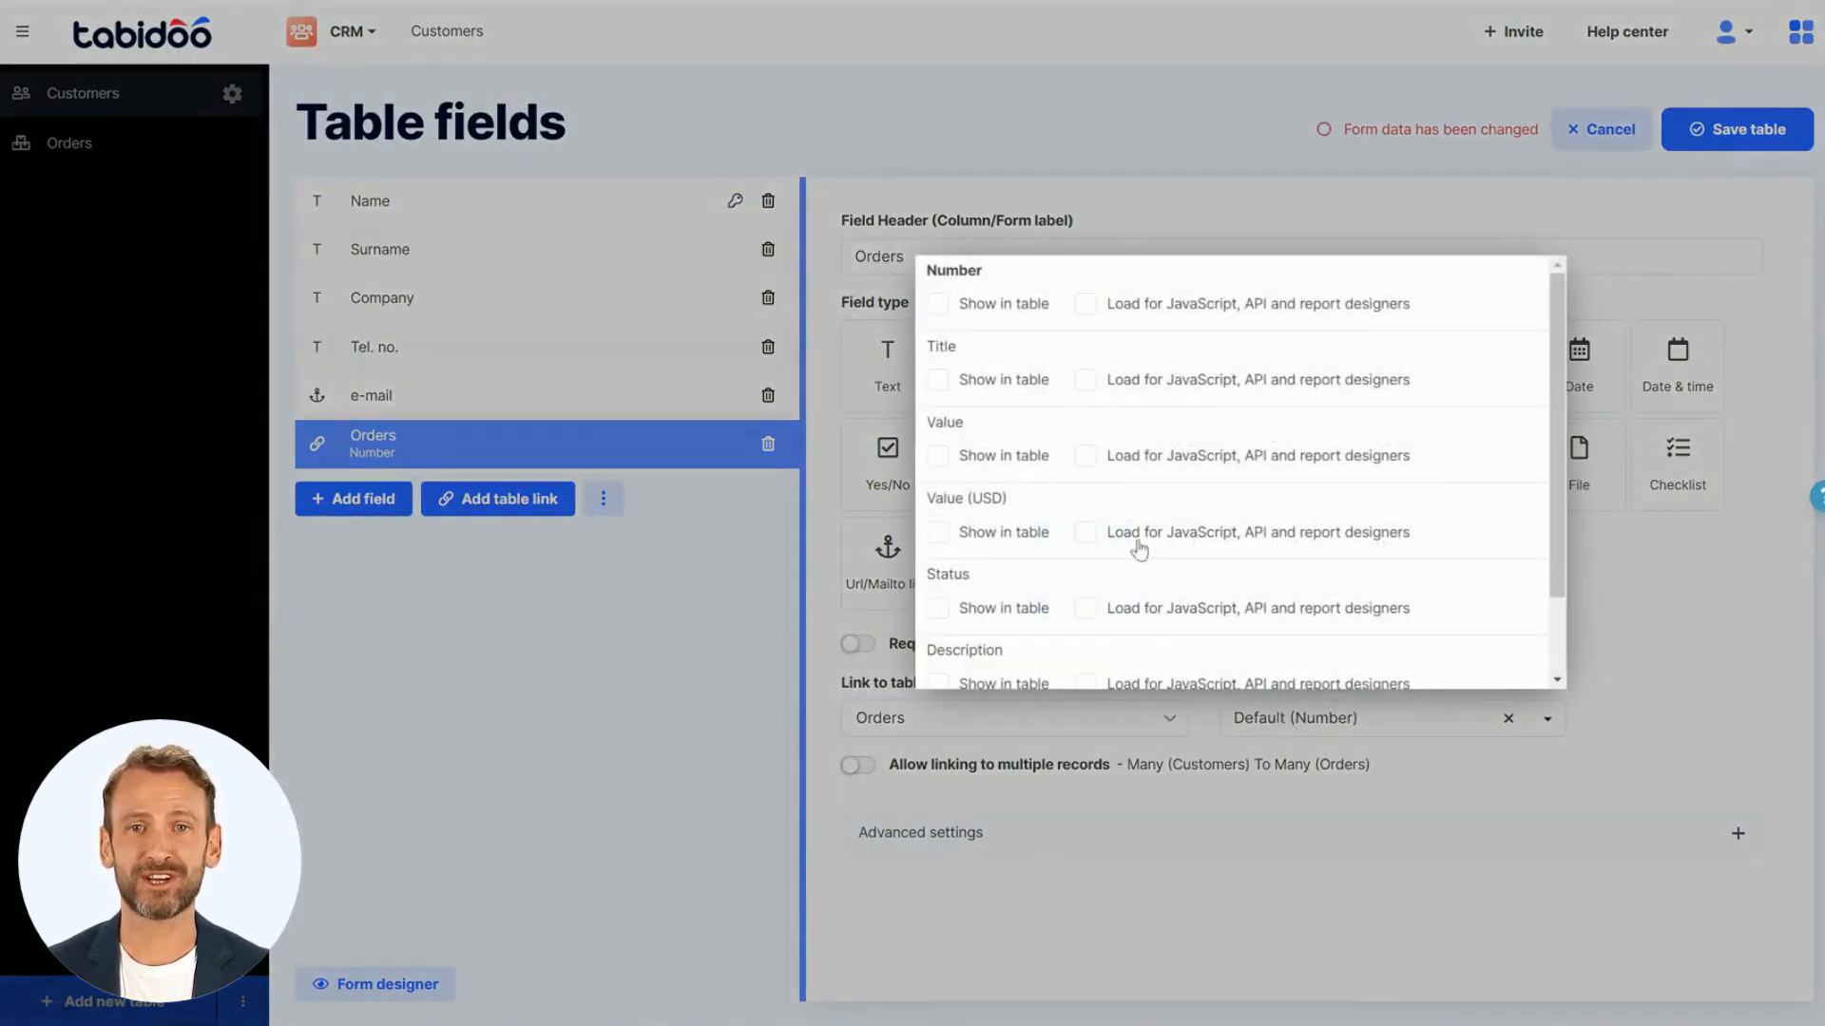
pyautogui.click(938, 305)
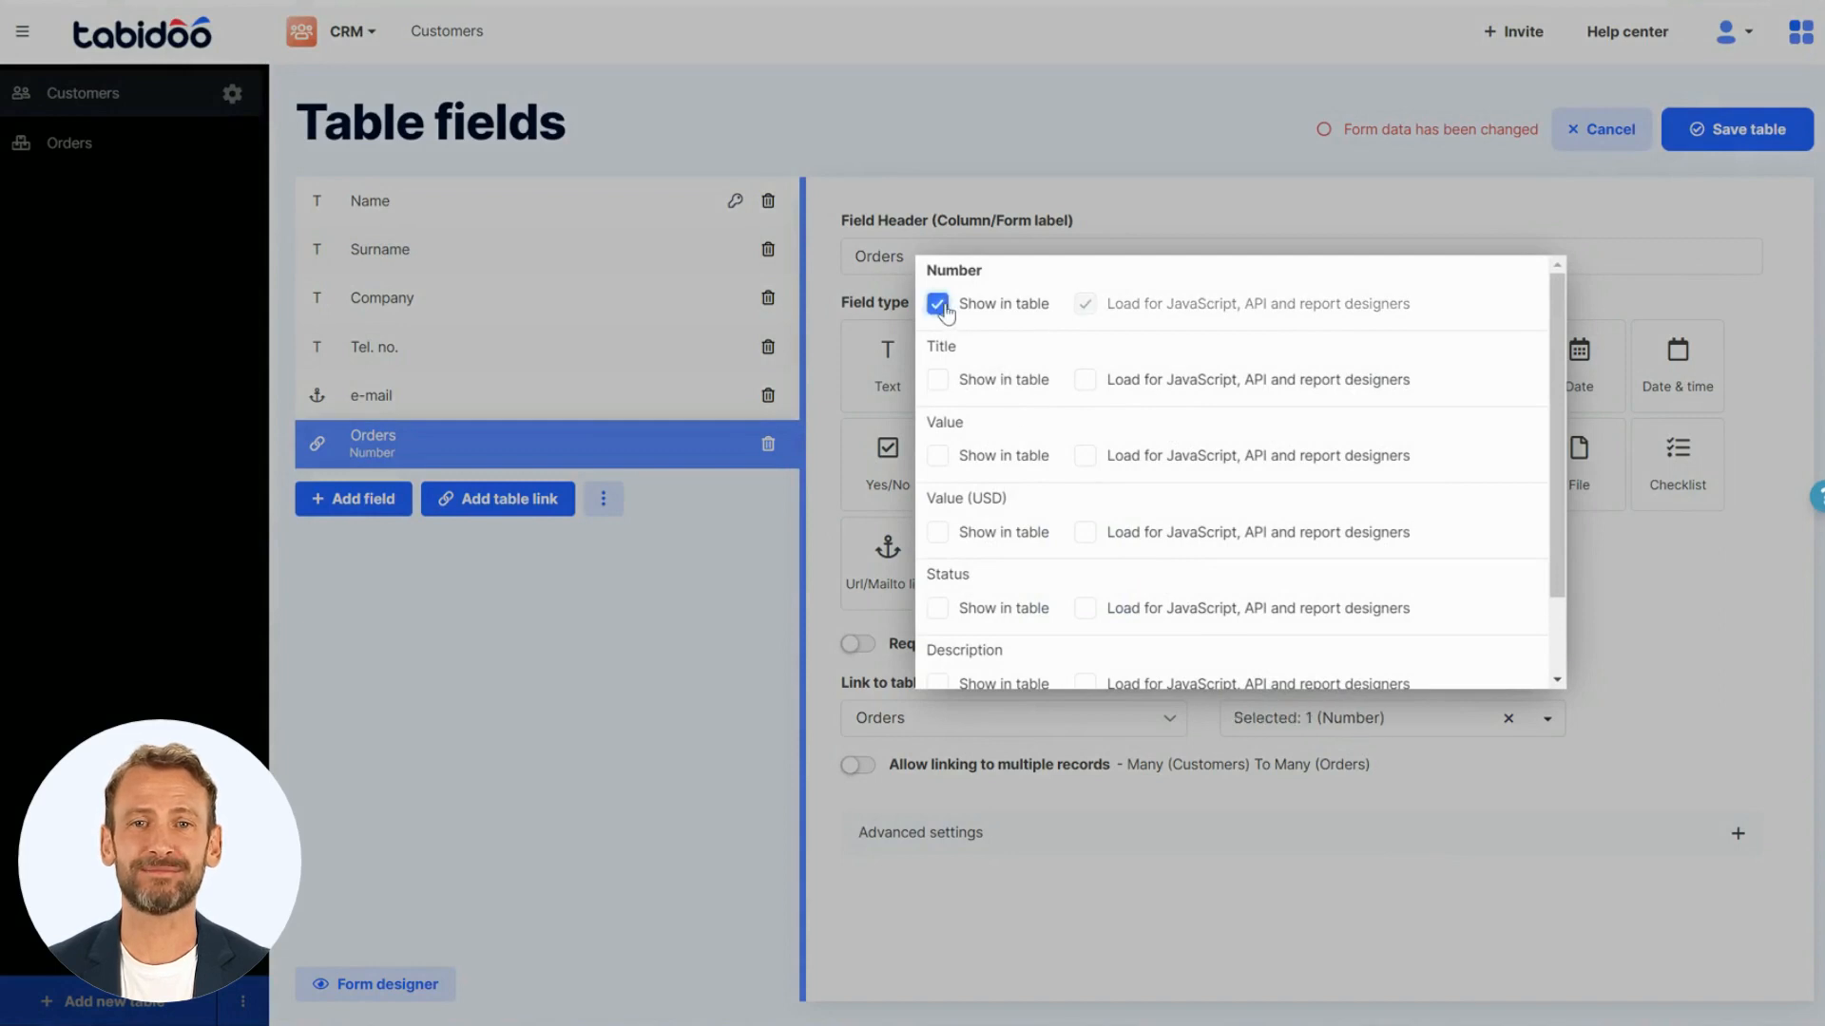
pyautogui.click(938, 457)
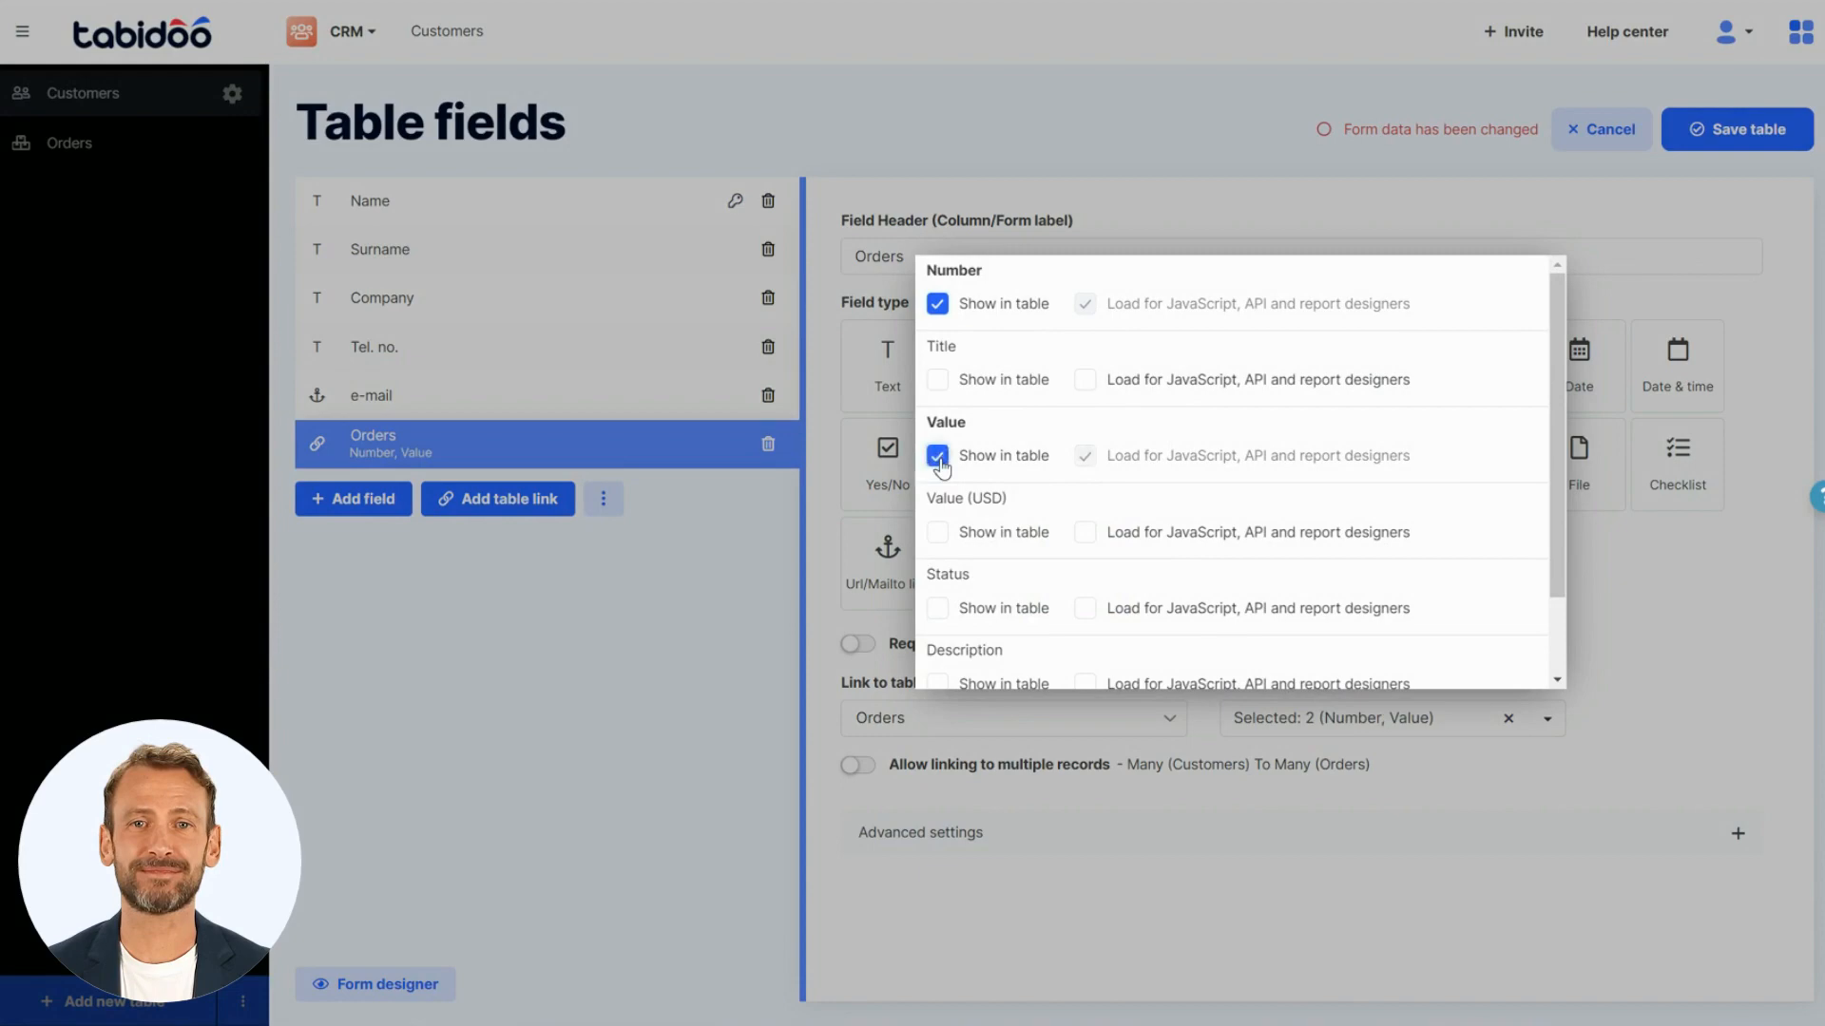
pyautogui.click(1645, 587)
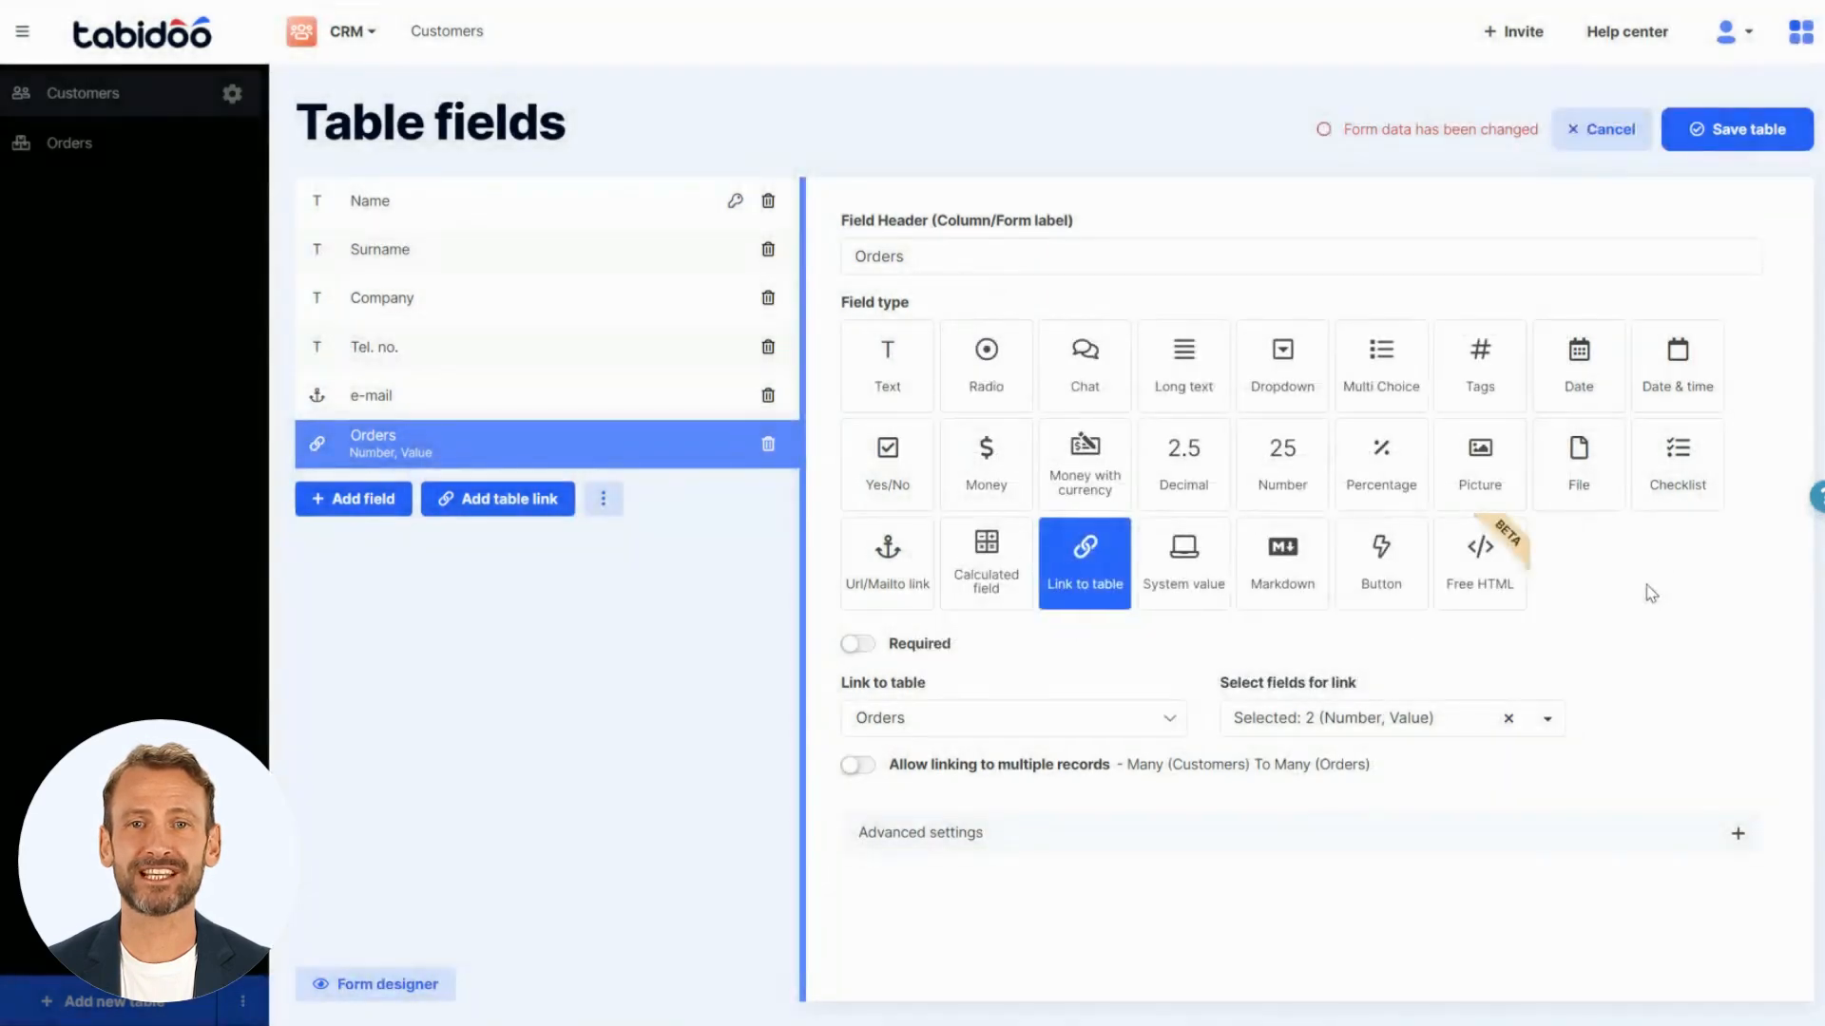
pyautogui.click(1700, 141)
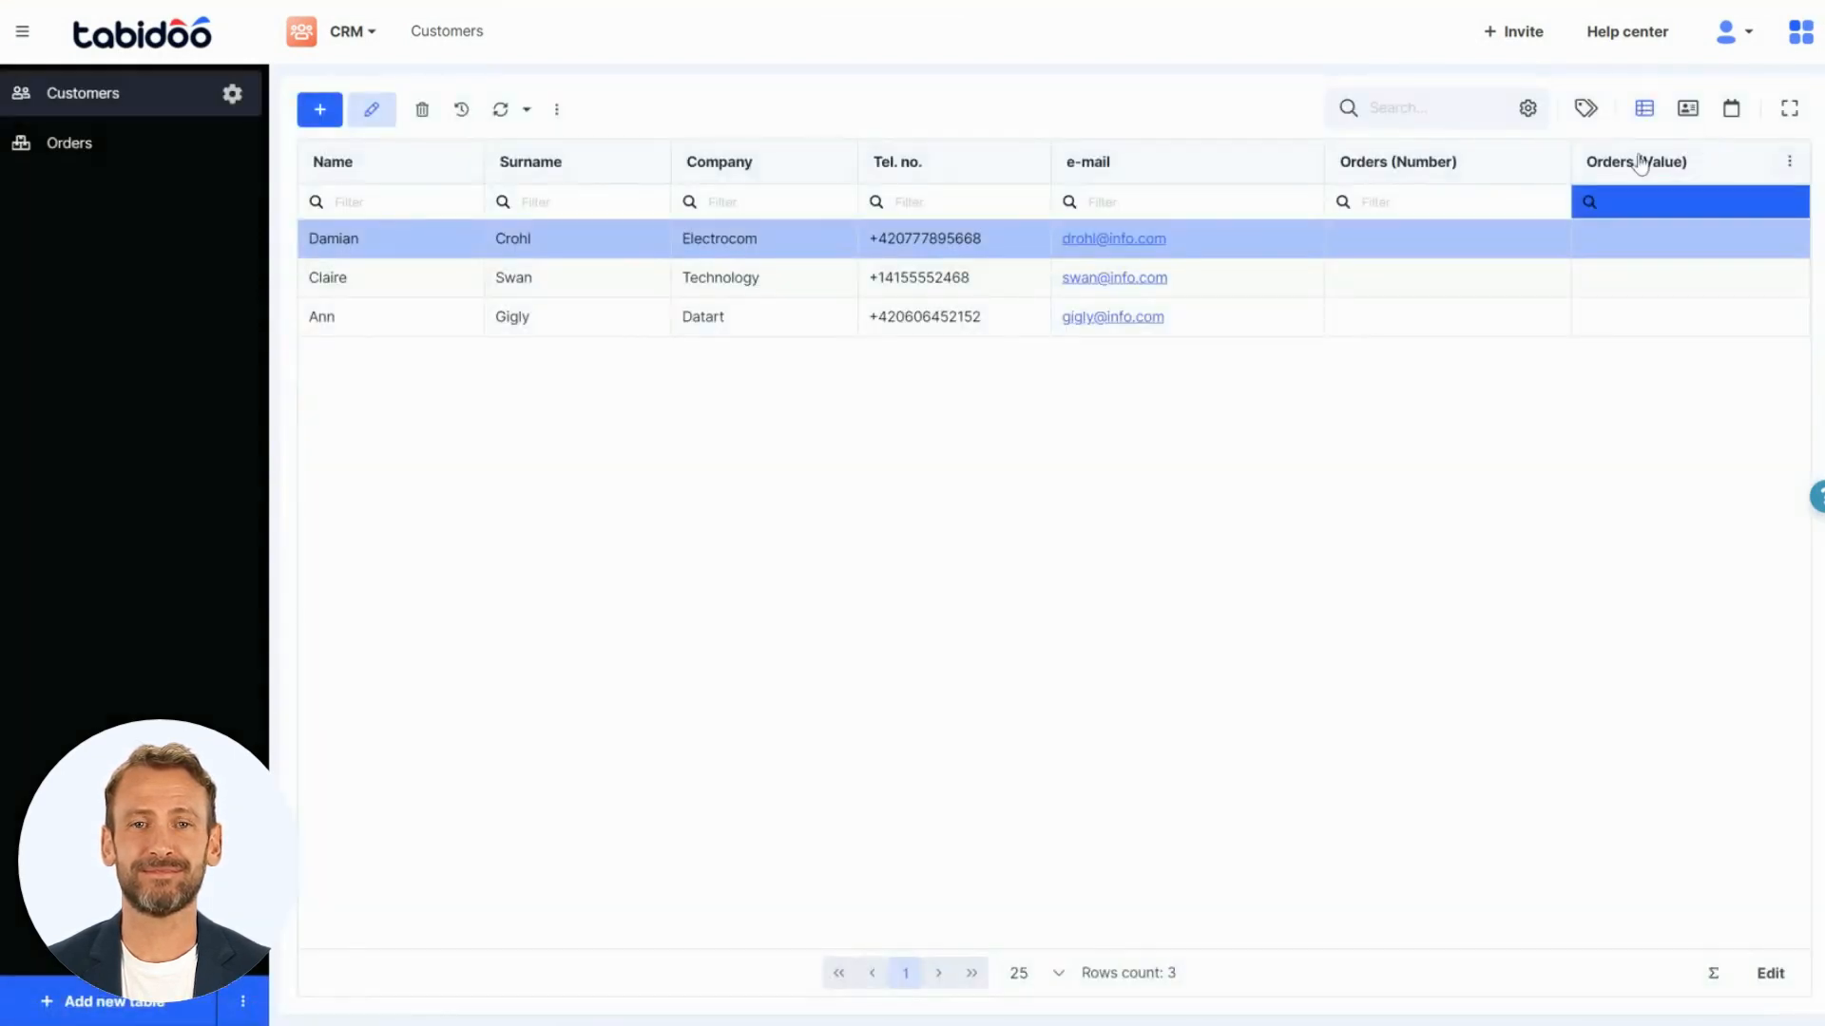
# - Assign the 250.00 Technical support order to the Electrocom customer and save the record
pyautogui.click(729, 249)
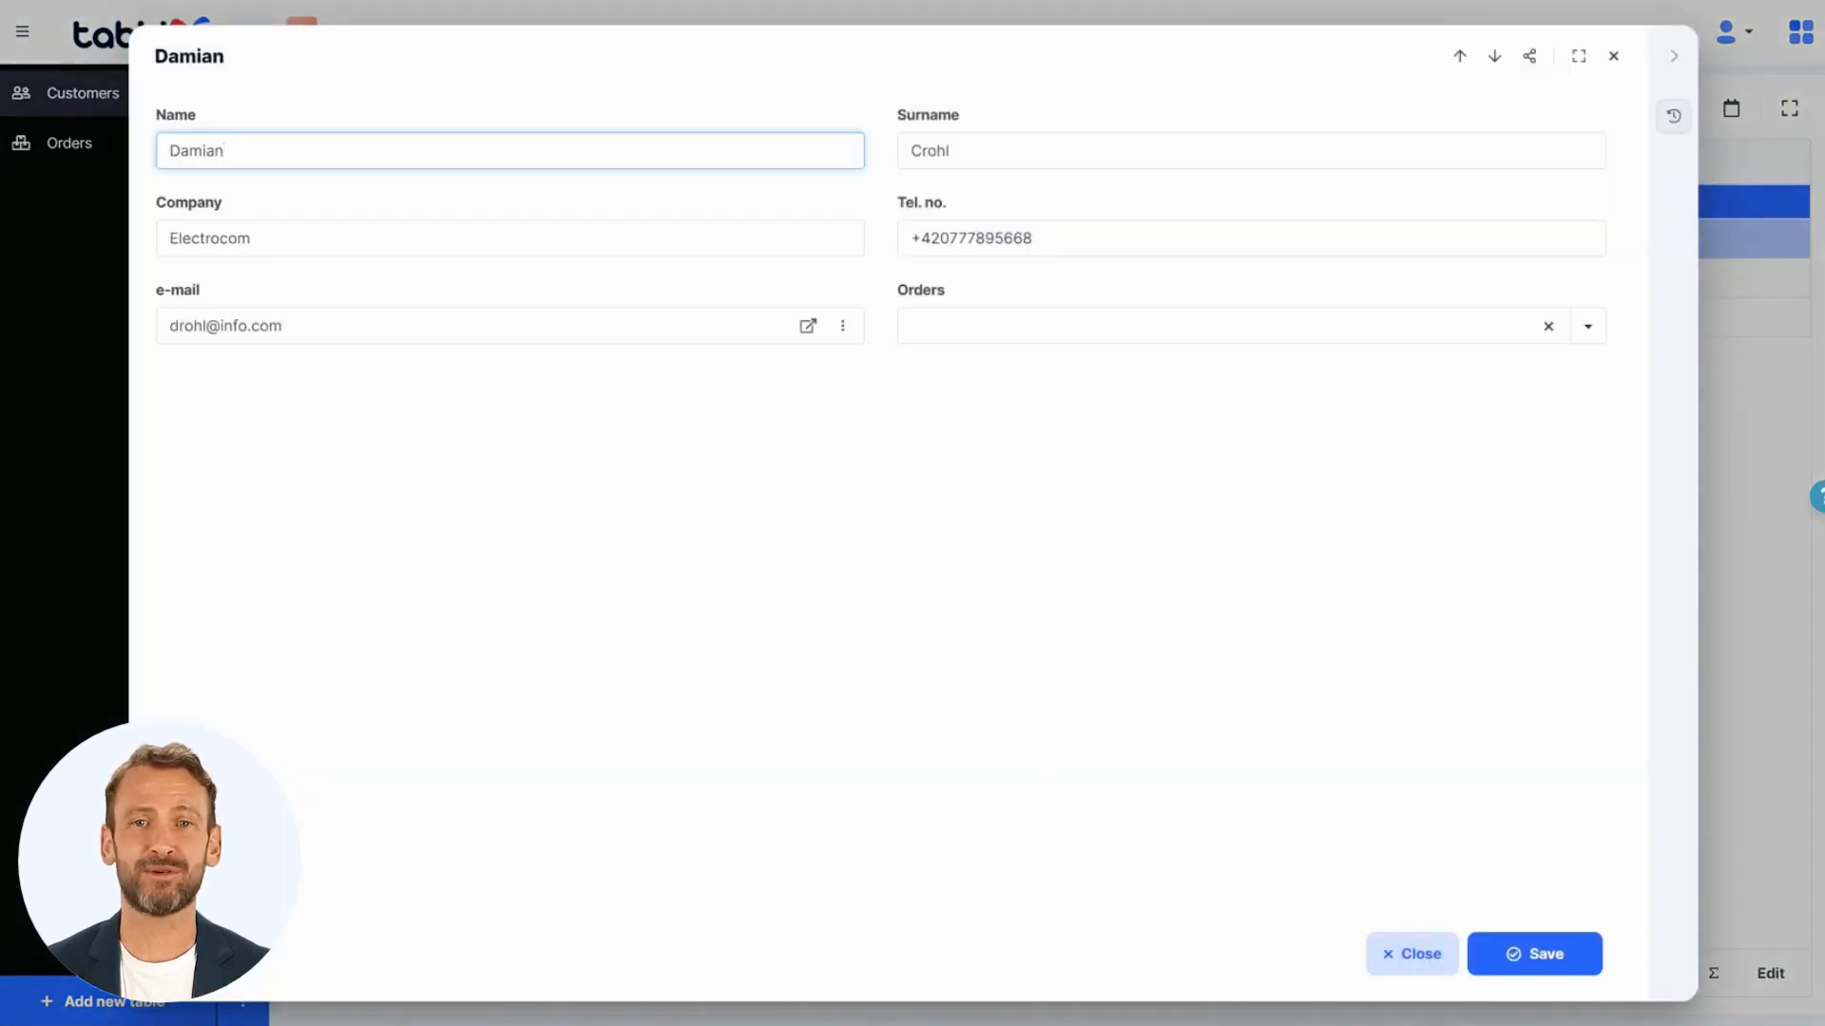
pyautogui.click(993, 339)
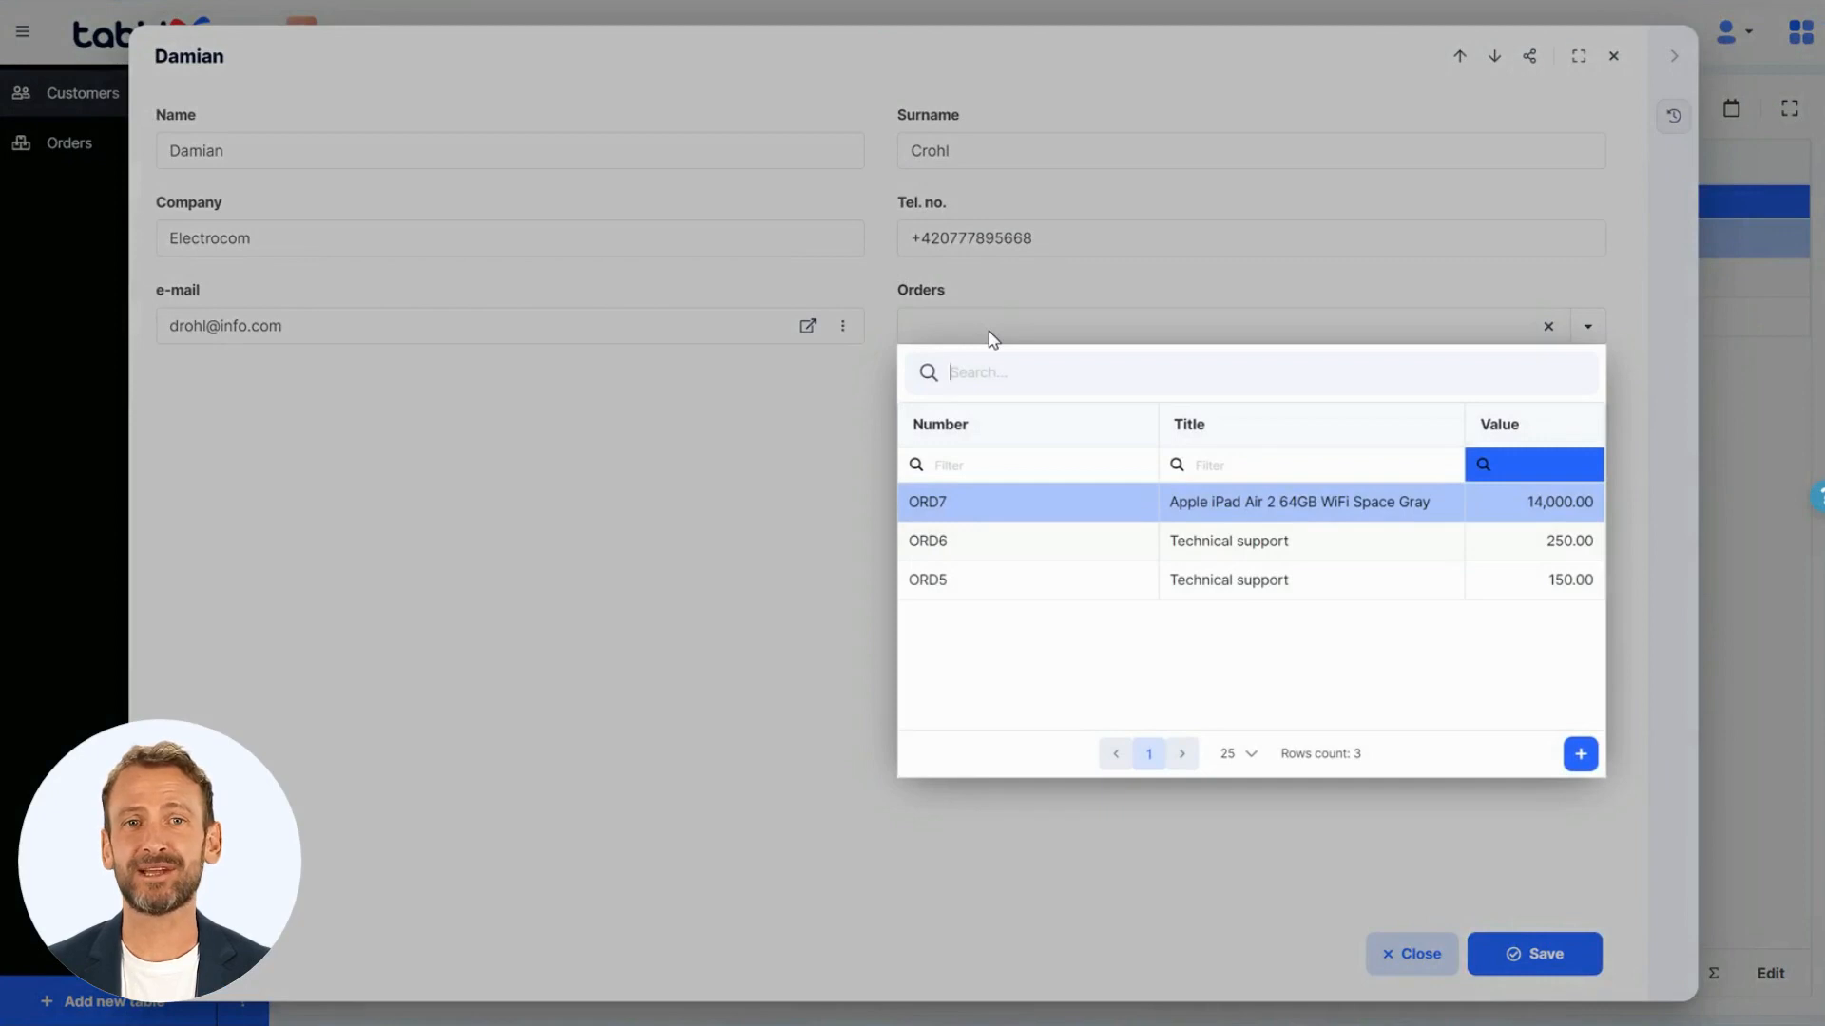
pyautogui.click(1007, 543)
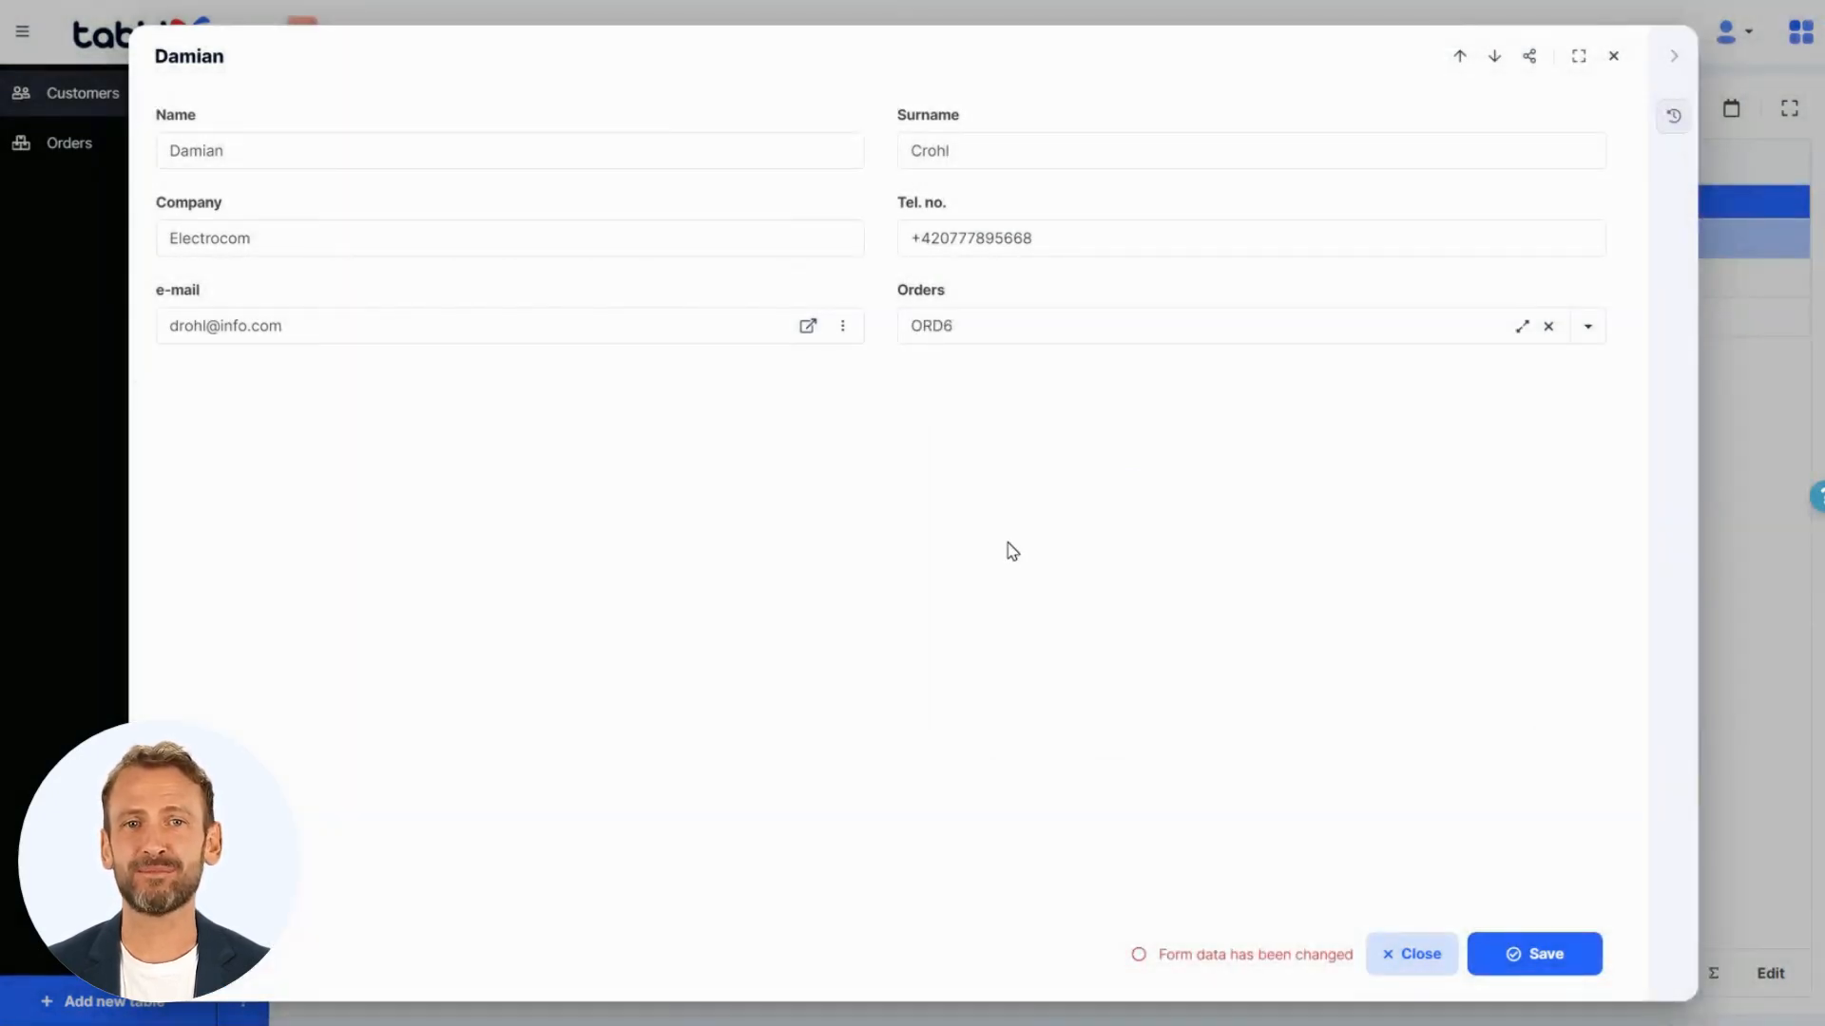
pyautogui.click(1504, 954)
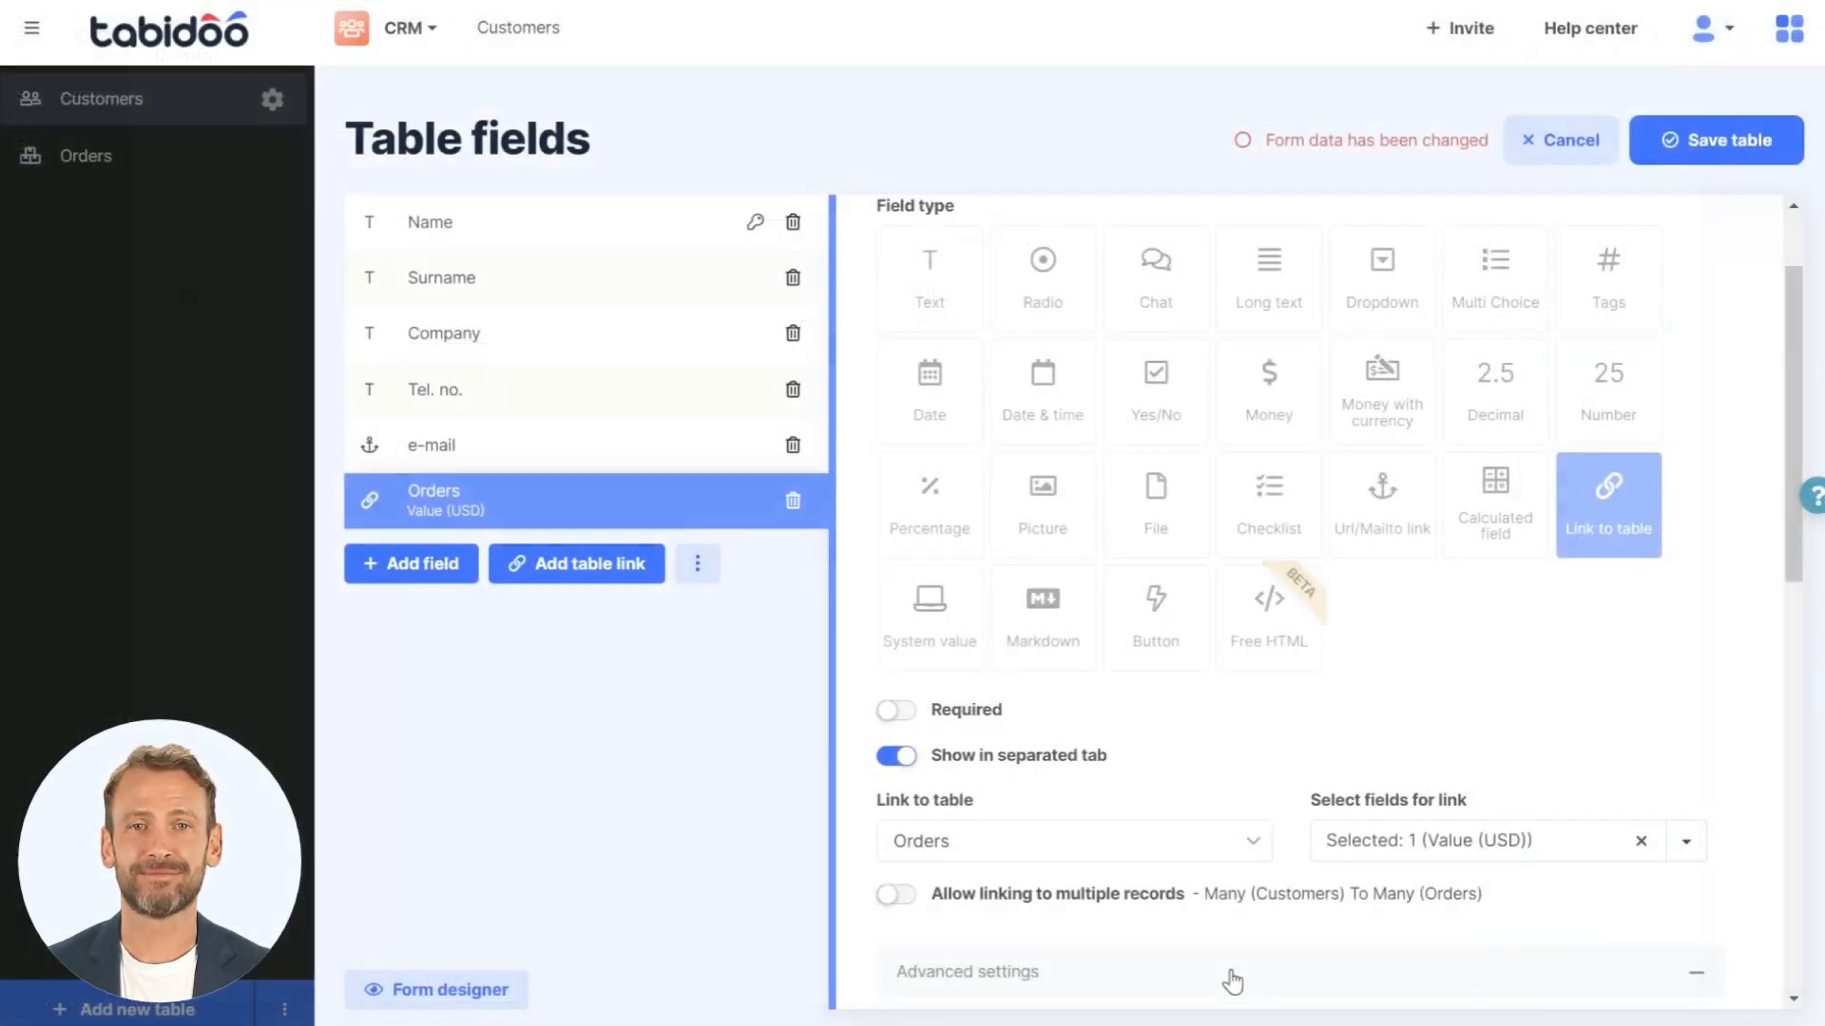
# - Set the Orders link's type of binding to Many (Customers) To Many (Orders) and save the table
pyautogui.scroll(-1, 1233, 982)
pyautogui.scroll(-5, 1232, 982)
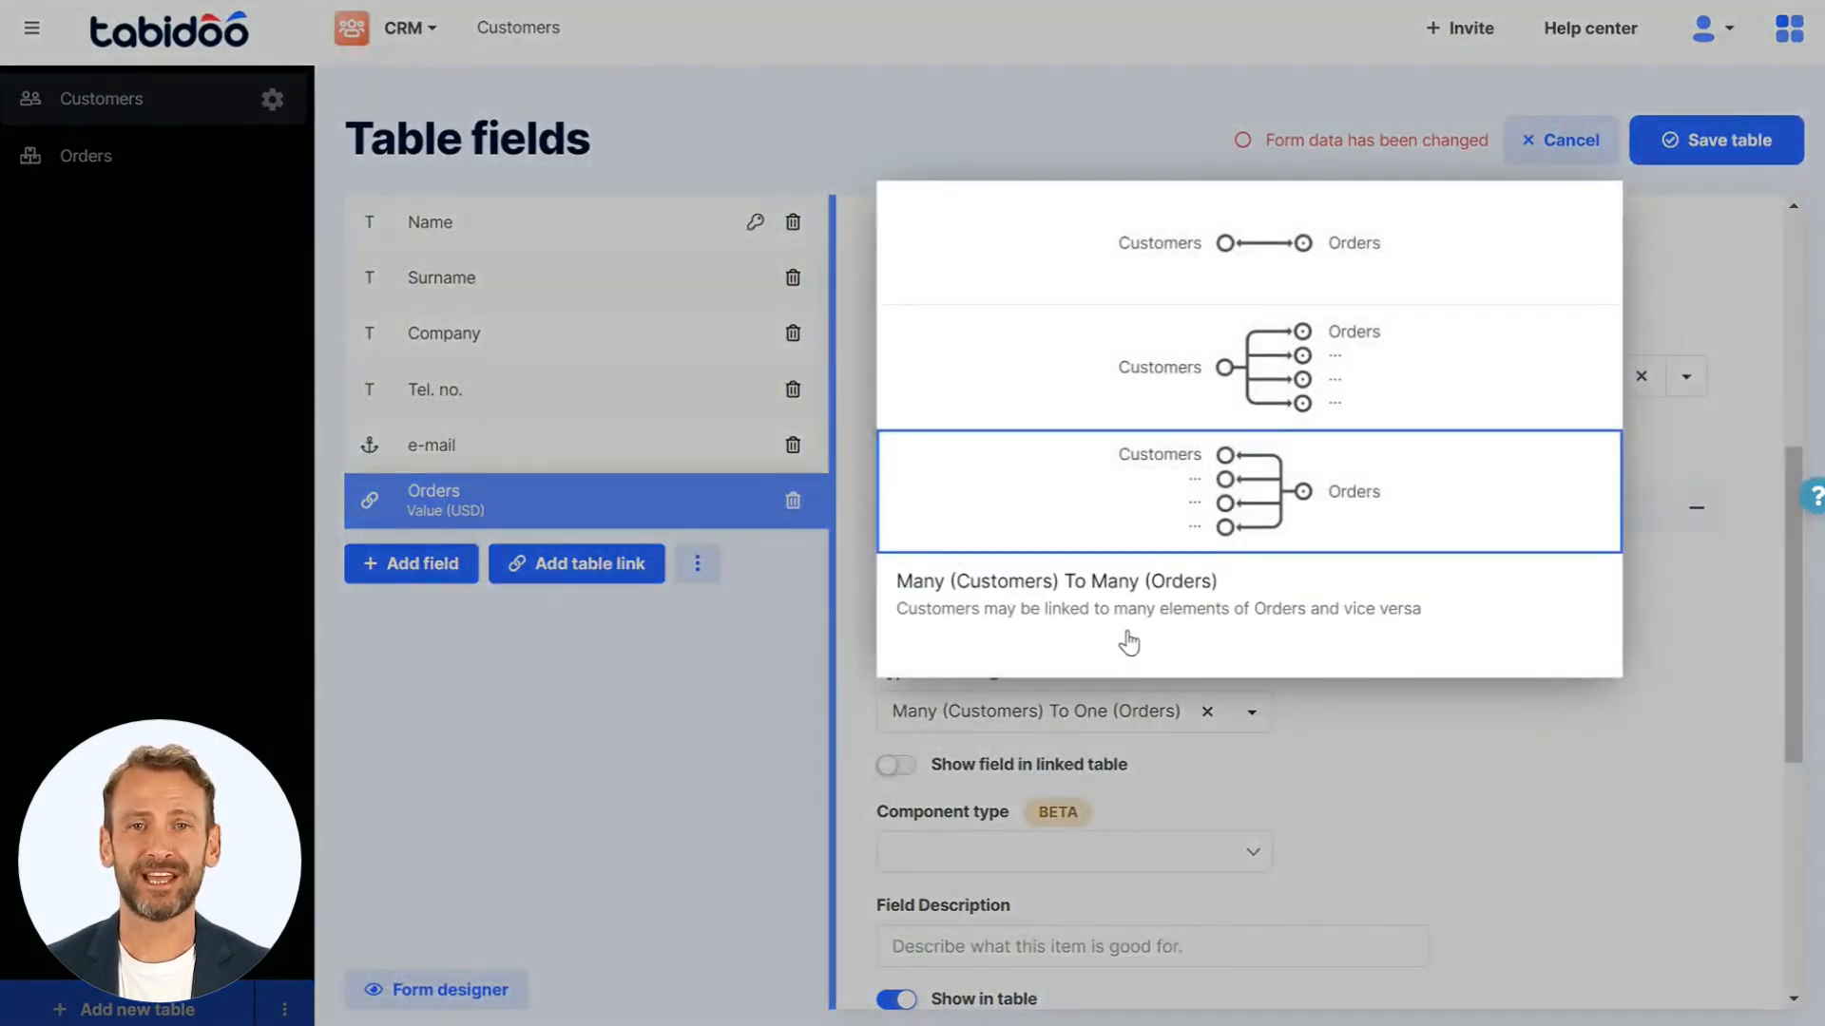
pyautogui.click(1129, 644)
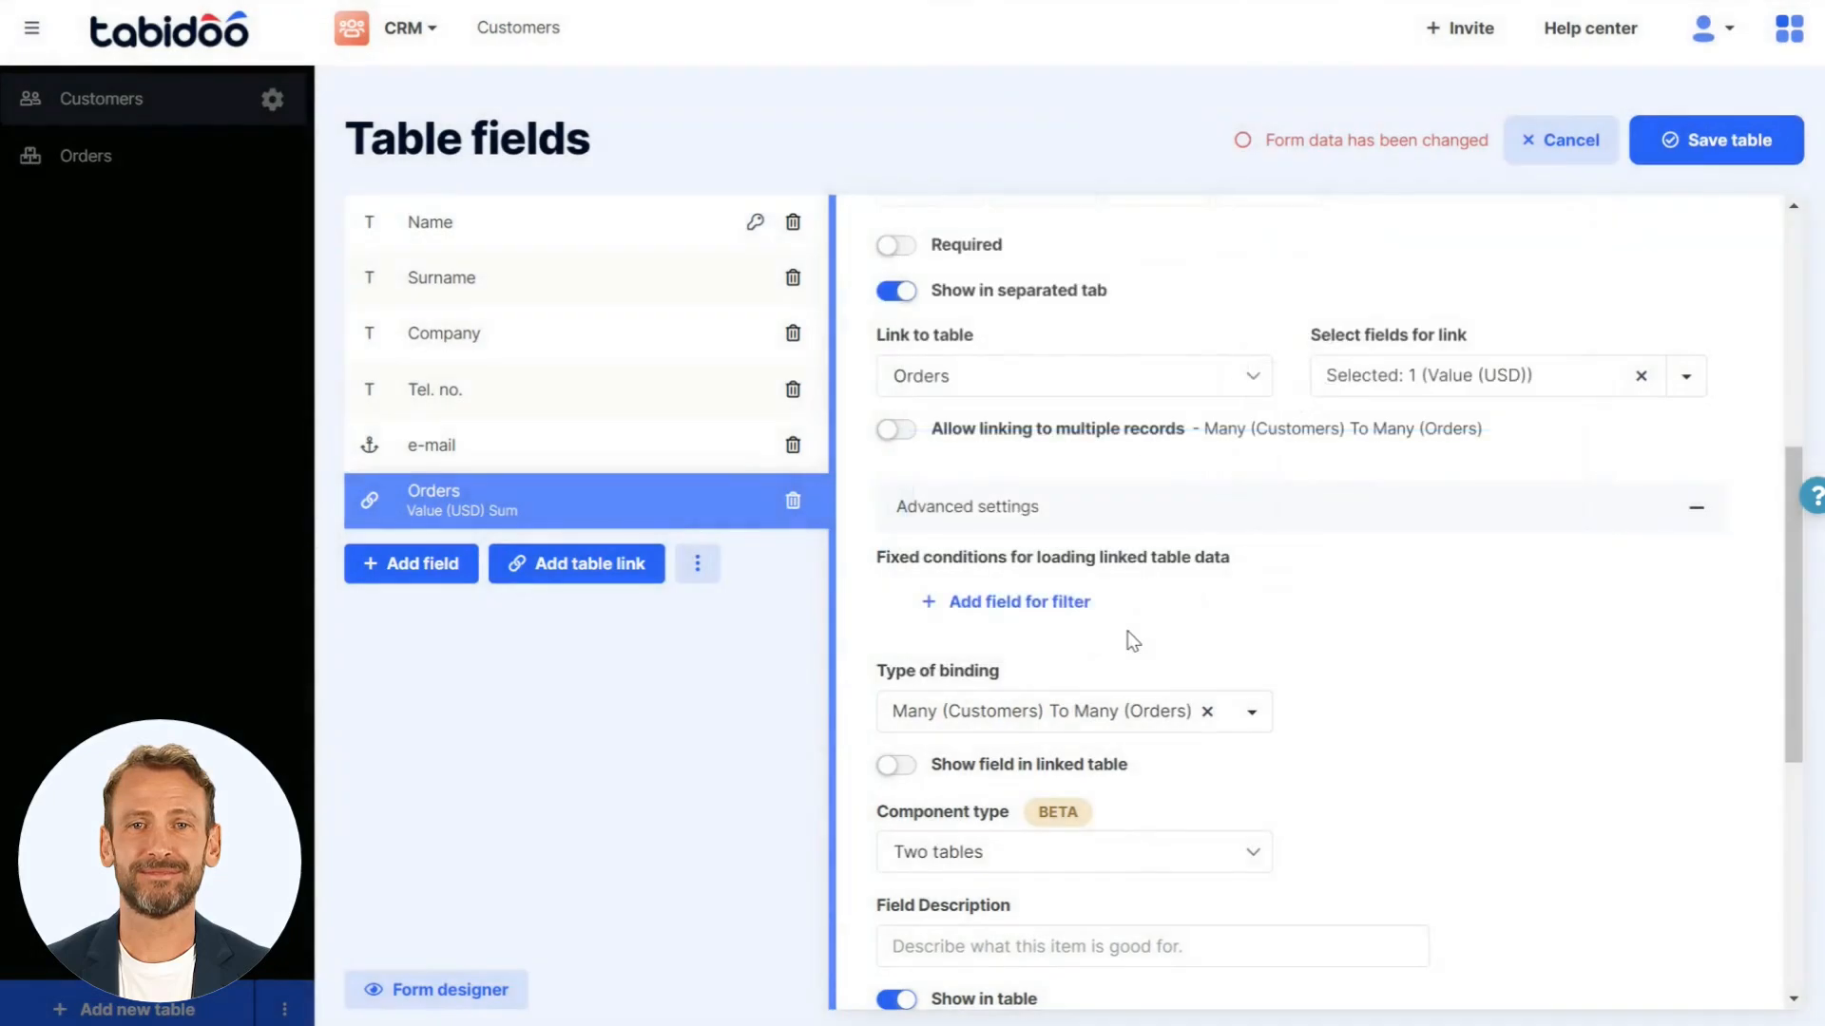
pyautogui.click(1655, 157)
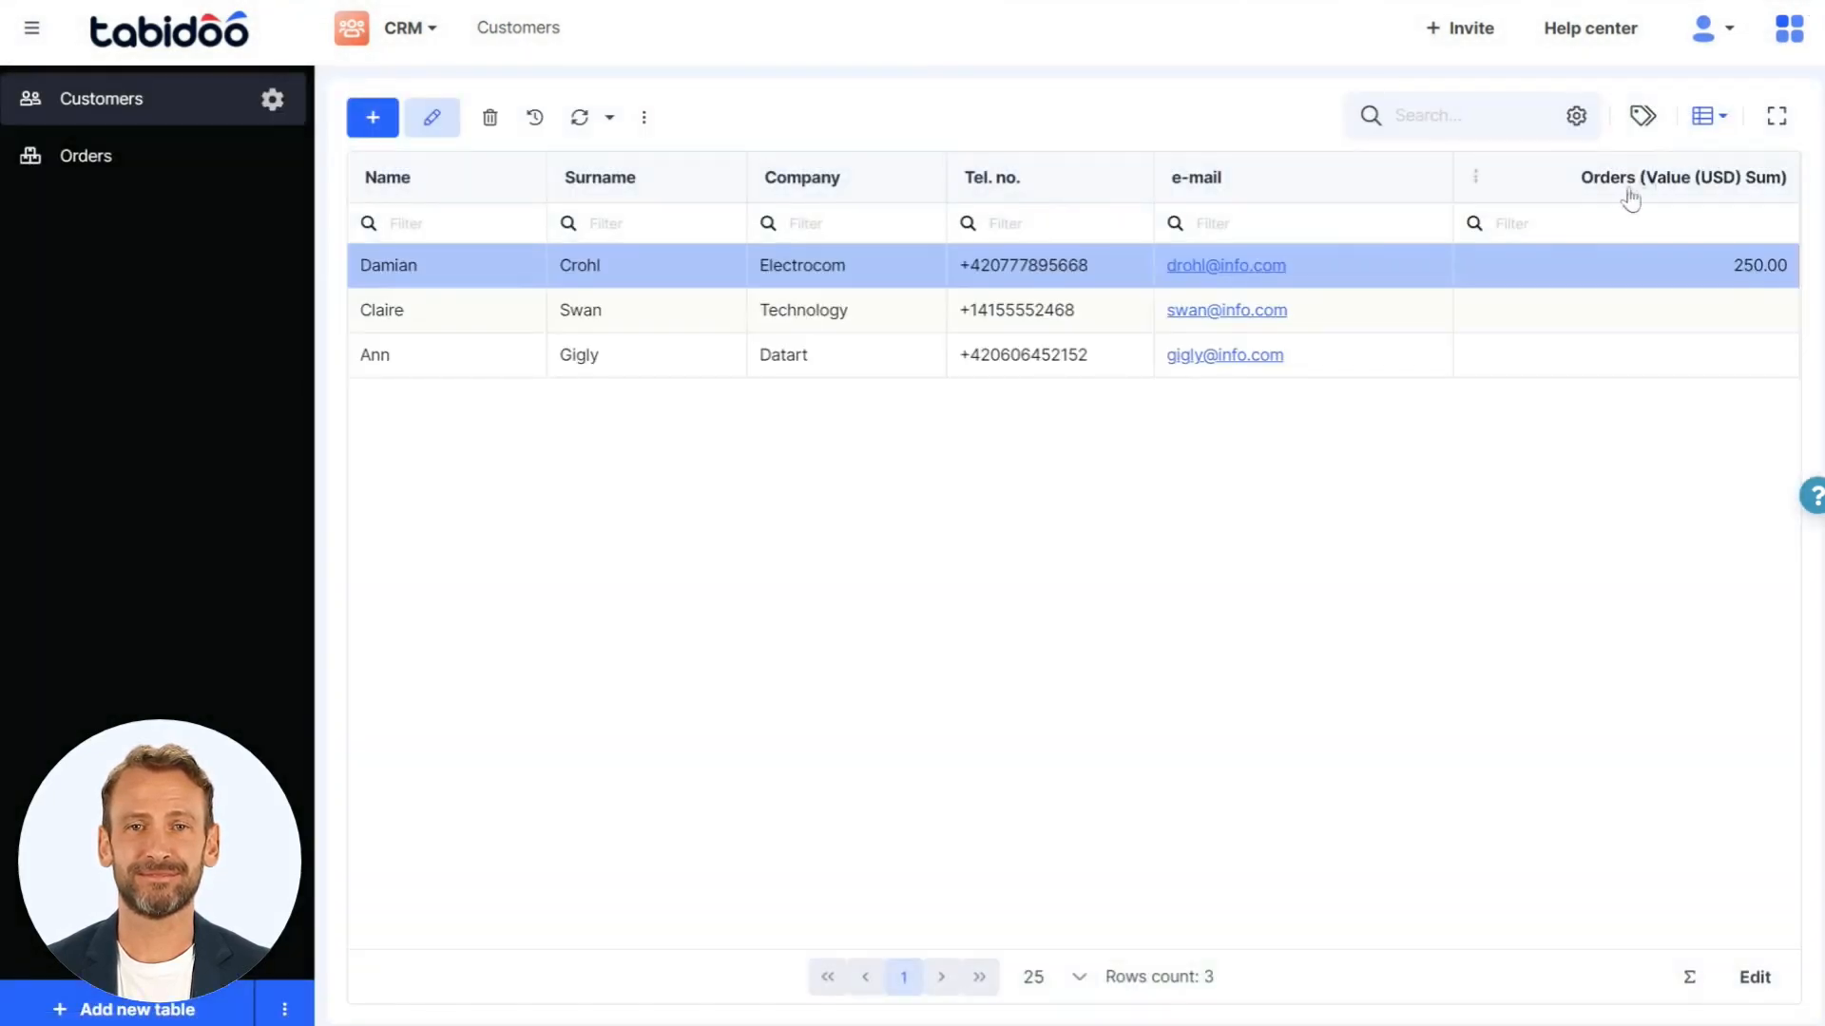
# - Show the unassigned orders in the Electrocom customer's record and link the Data migration and Apple iPad Air 2 orders
pyautogui.click(1510, 276)
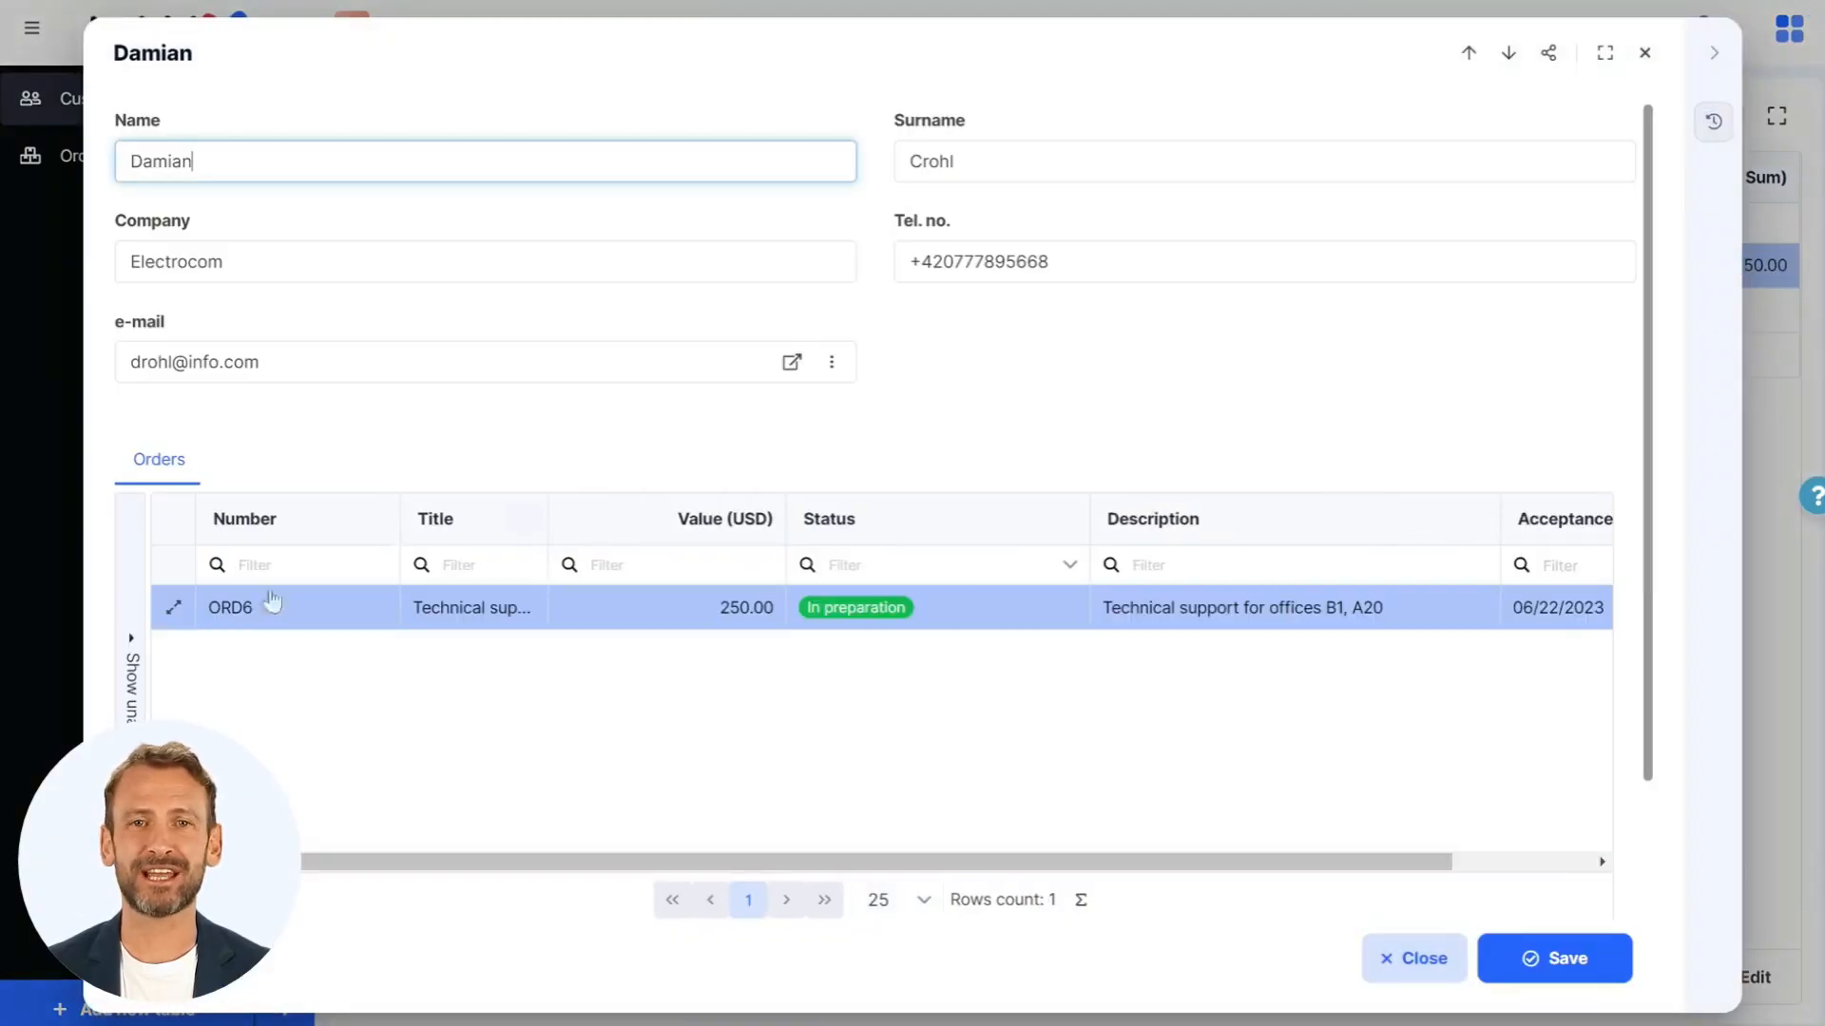
pyautogui.click(136, 656)
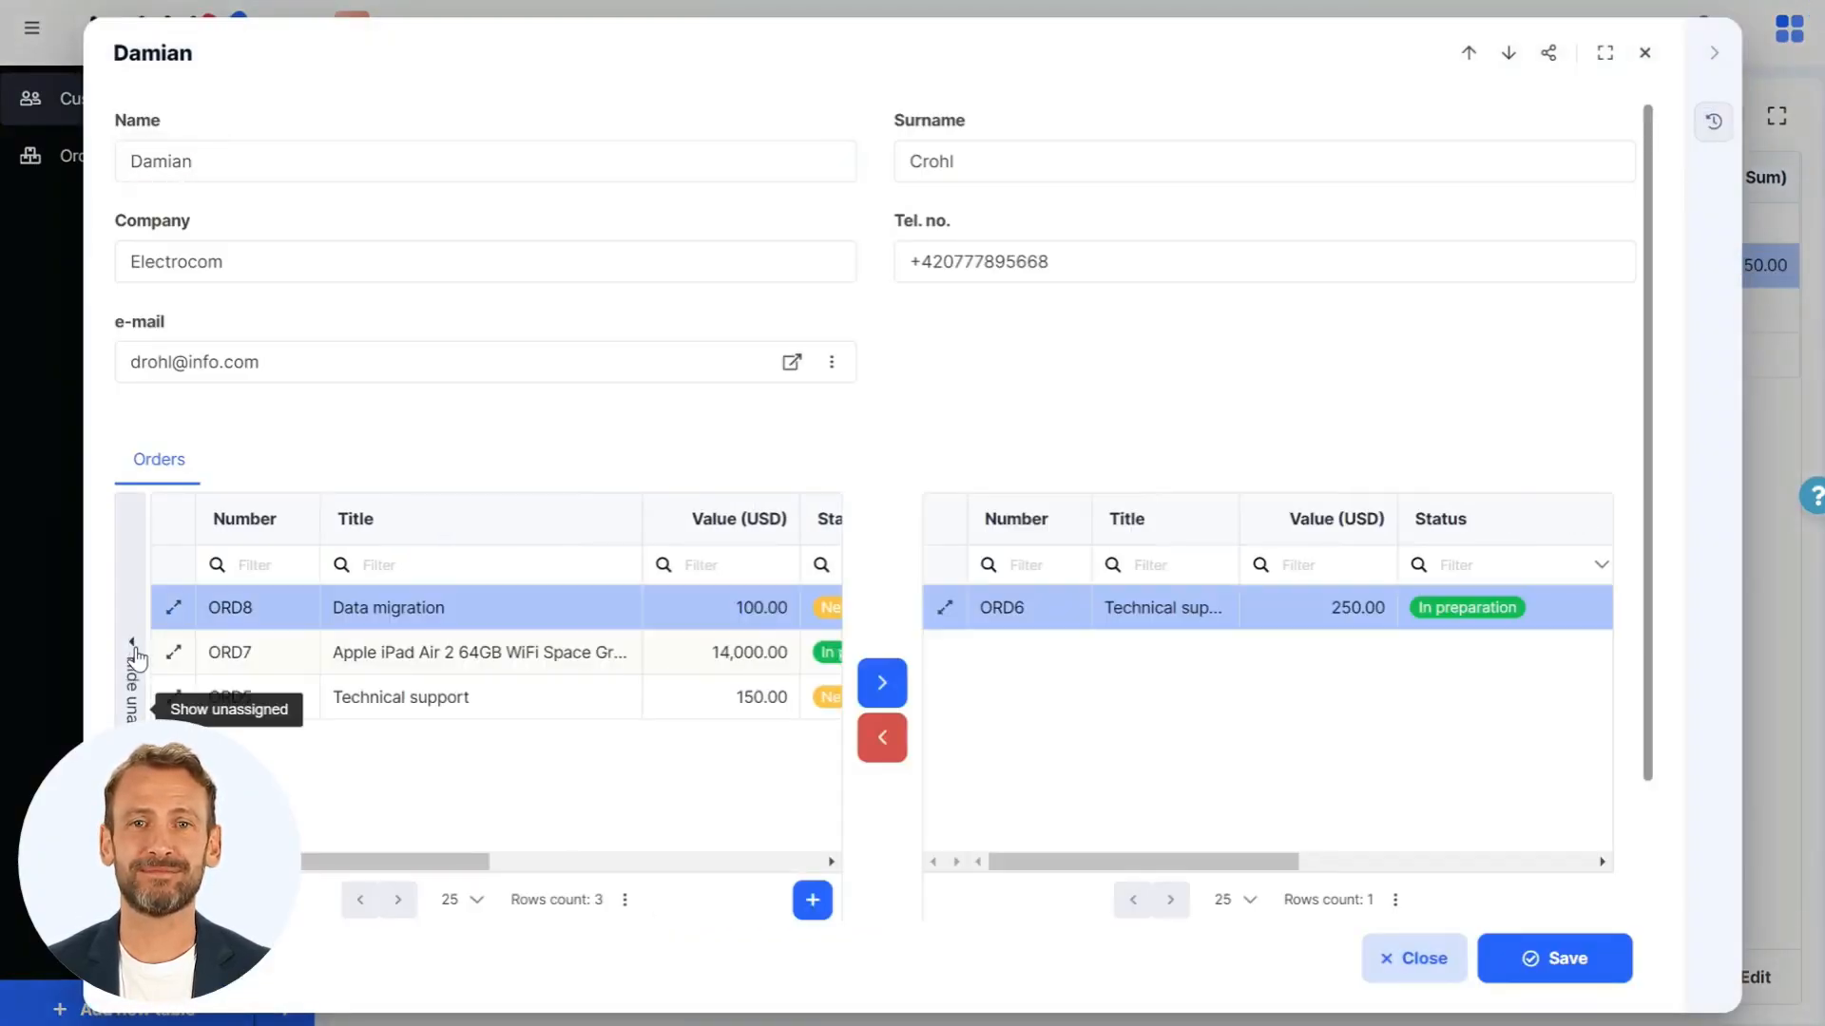
pyautogui.click(882, 683)
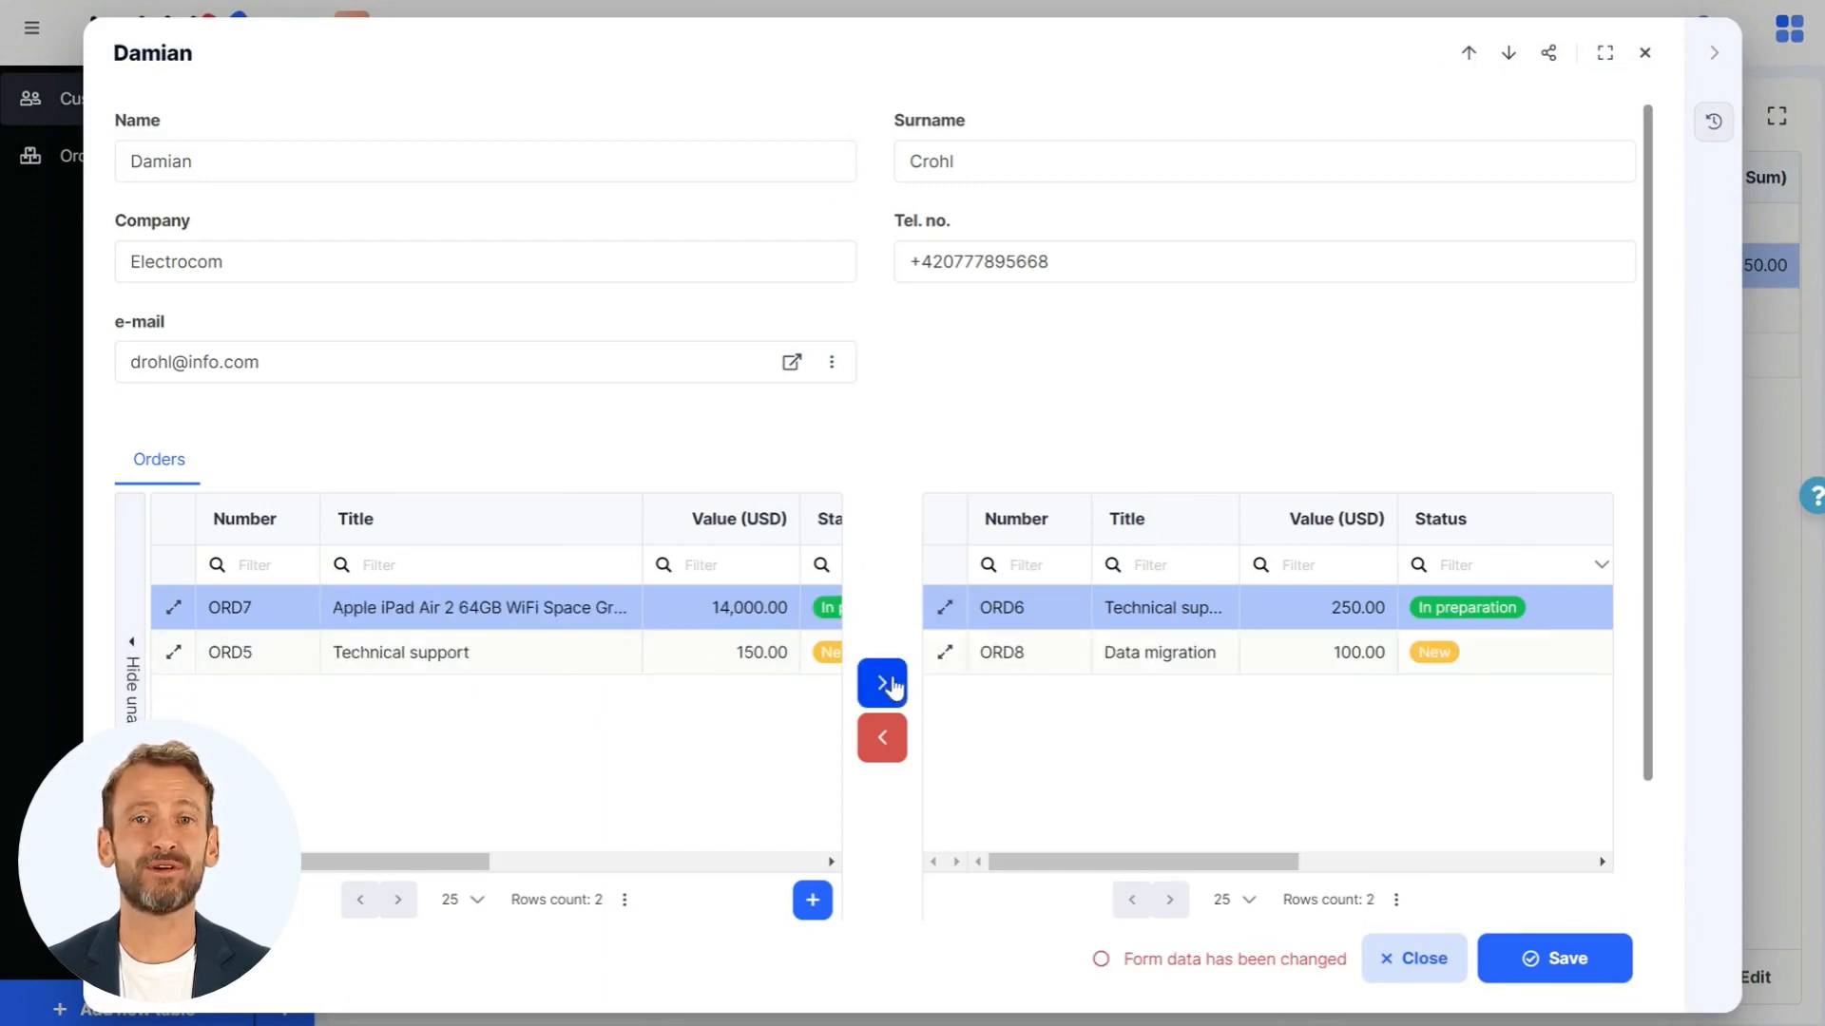
pyautogui.click(891, 684)
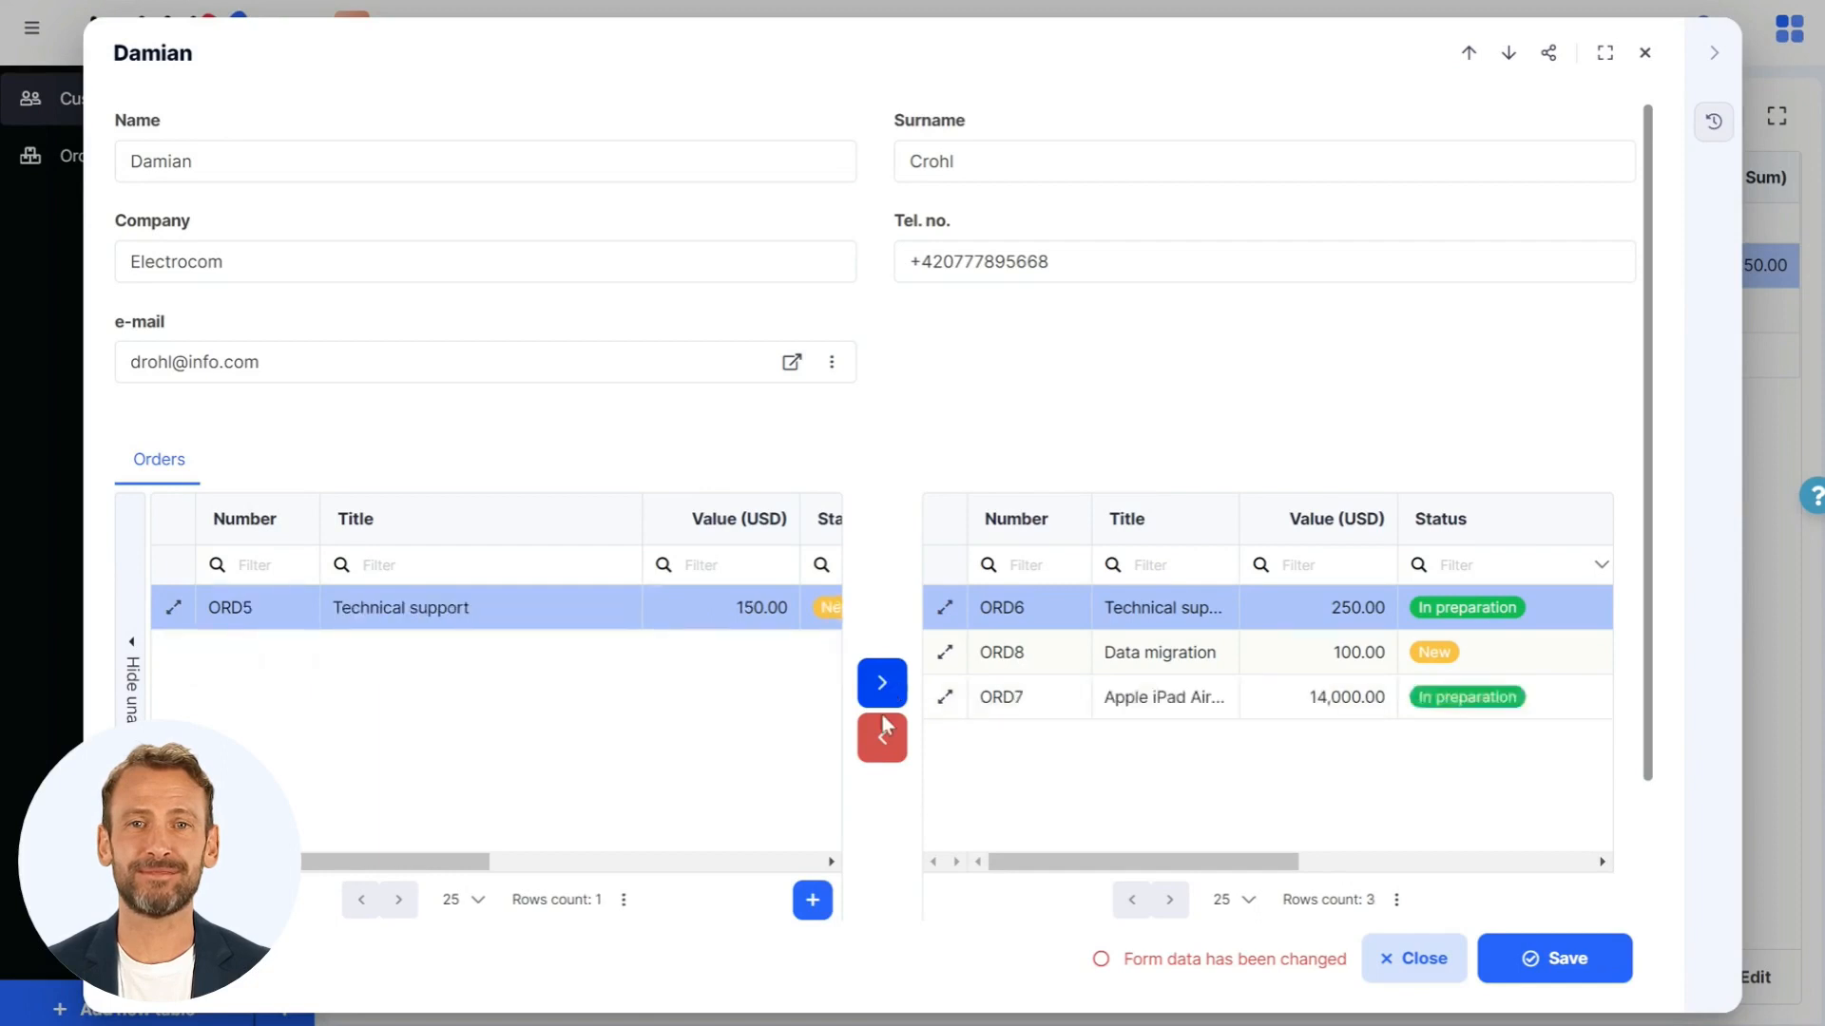
# - View the blank form for a new order, close it without adding anything, and save the Electrocom customer's record
pyautogui.click(811, 908)
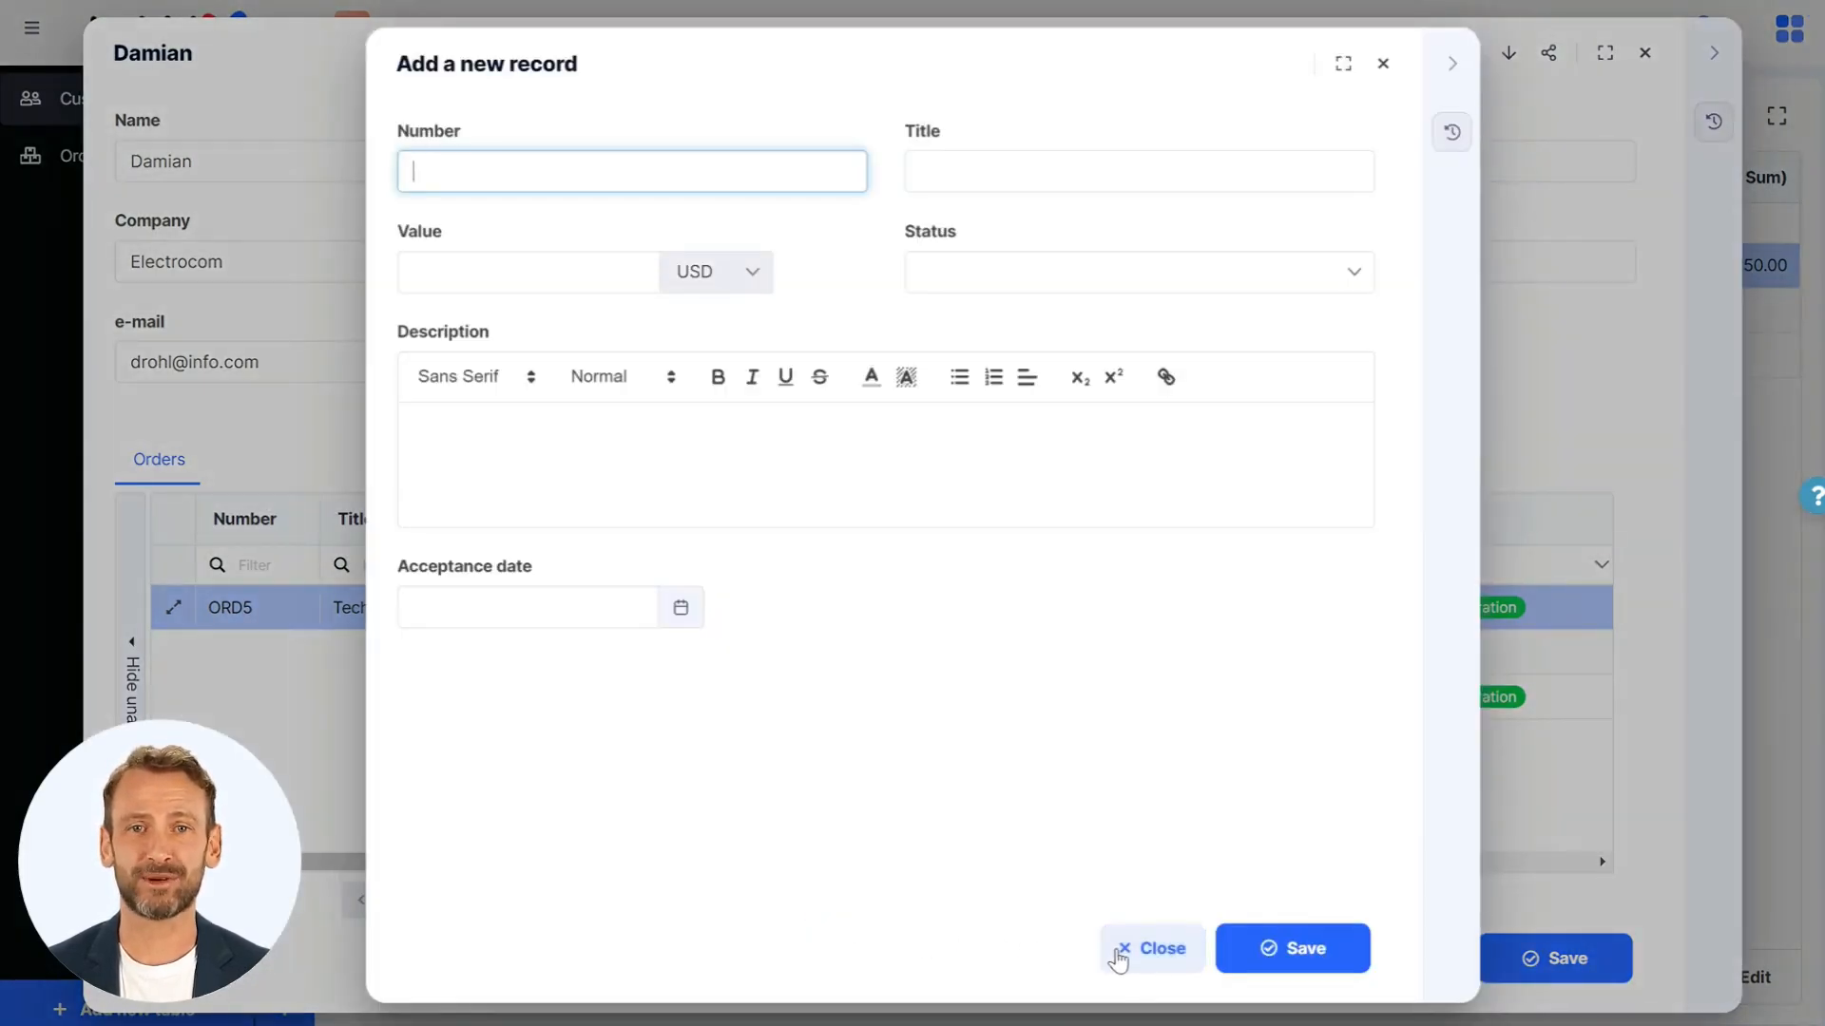
pyautogui.click(1129, 958)
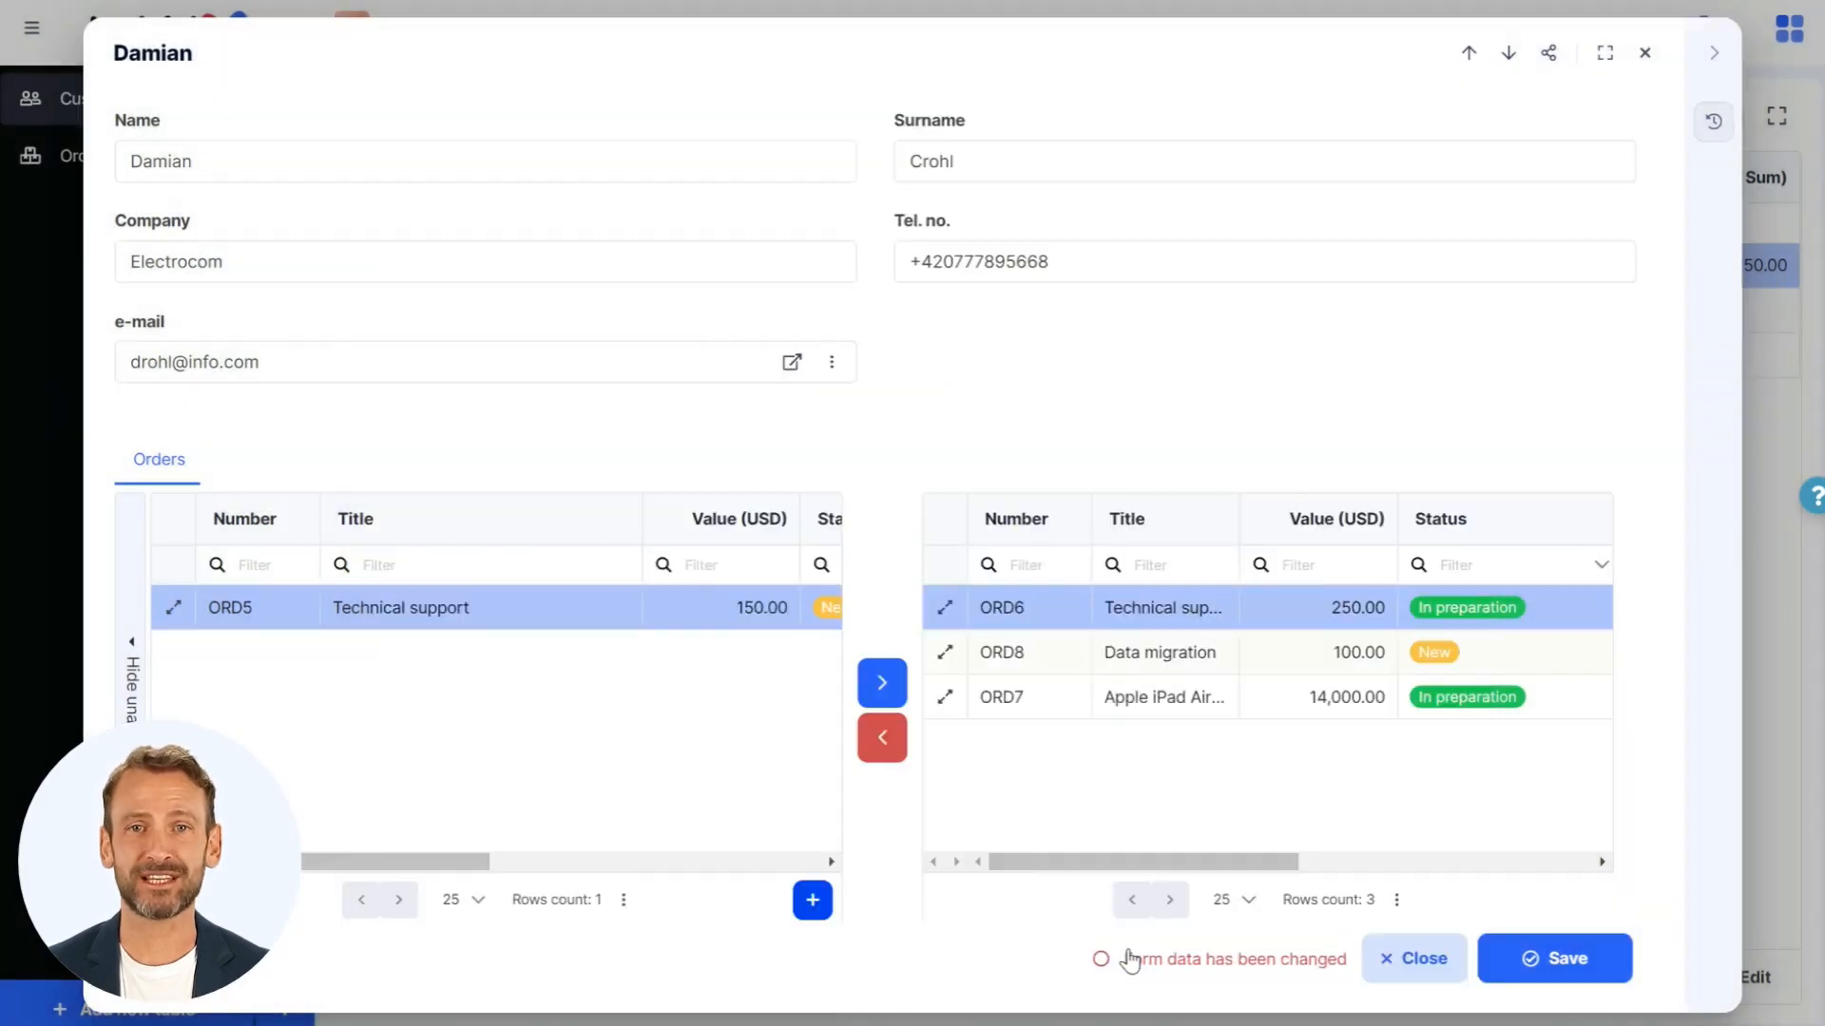
pyautogui.click(1500, 960)
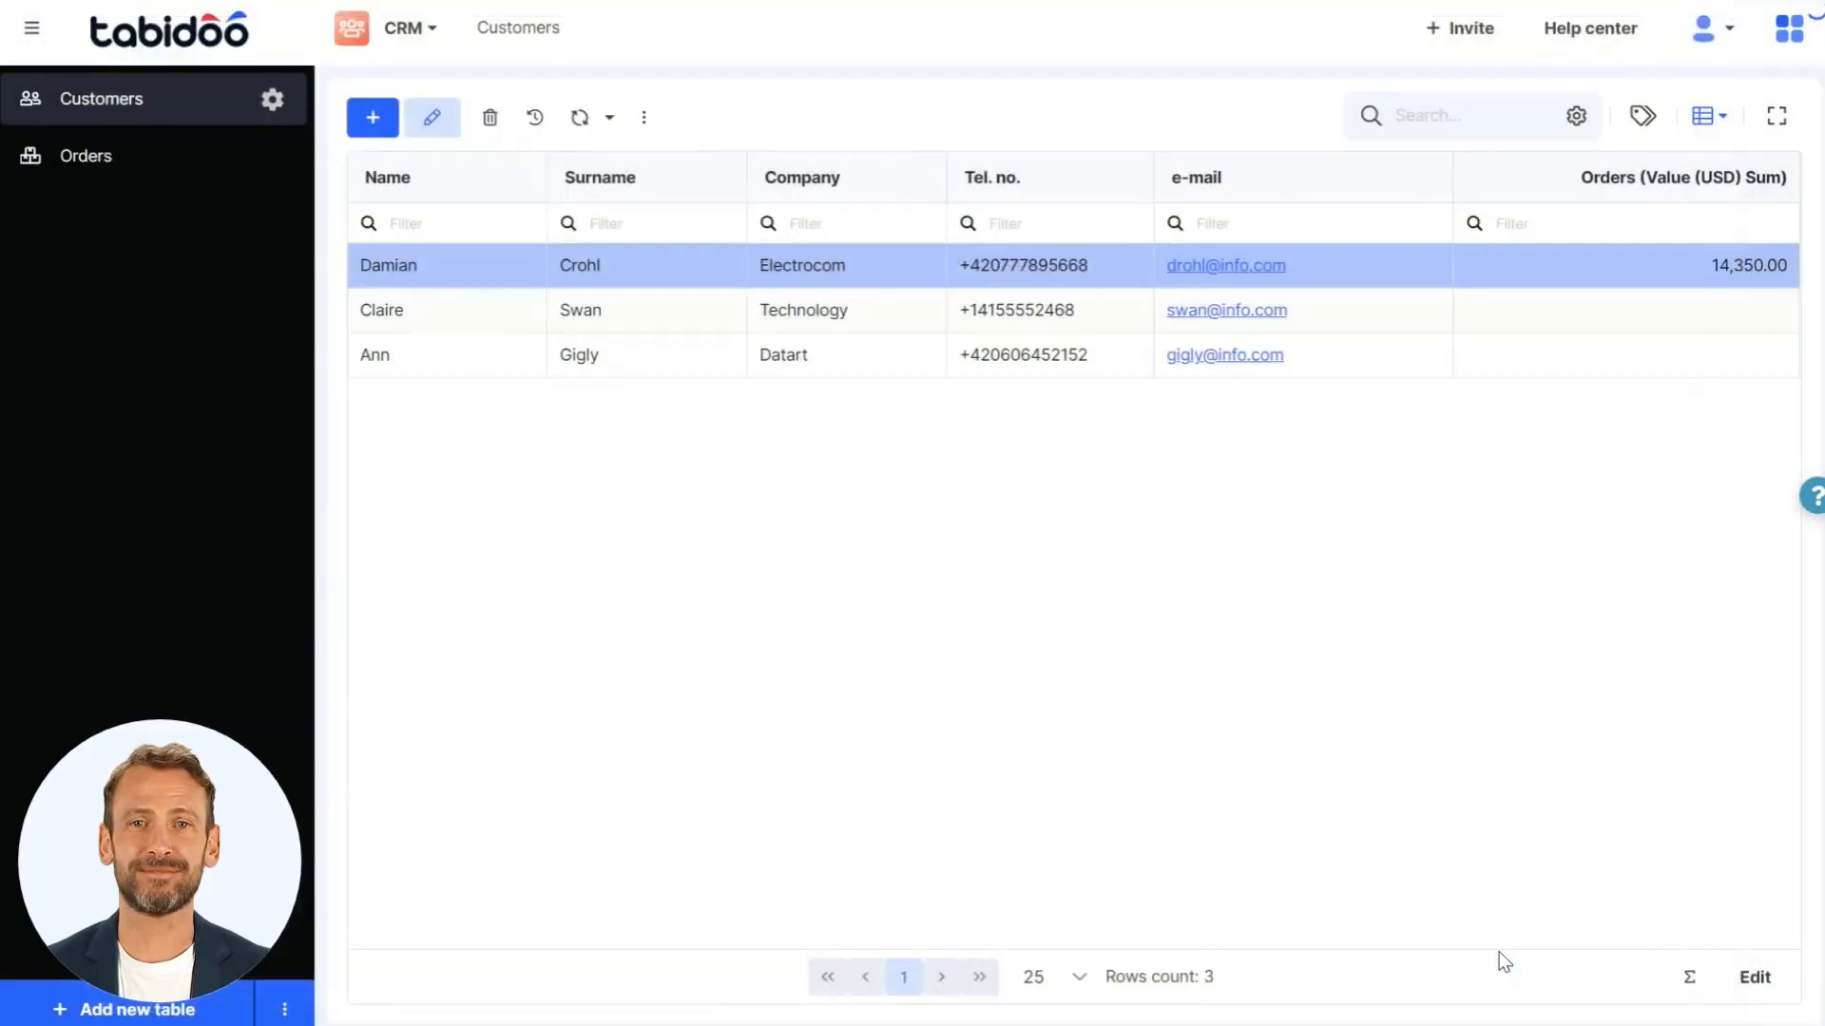
# - Link the Data migration and Apple iPad Air 2 orders to the Technology customer as well
pyautogui.doubleClick(1456, 321)
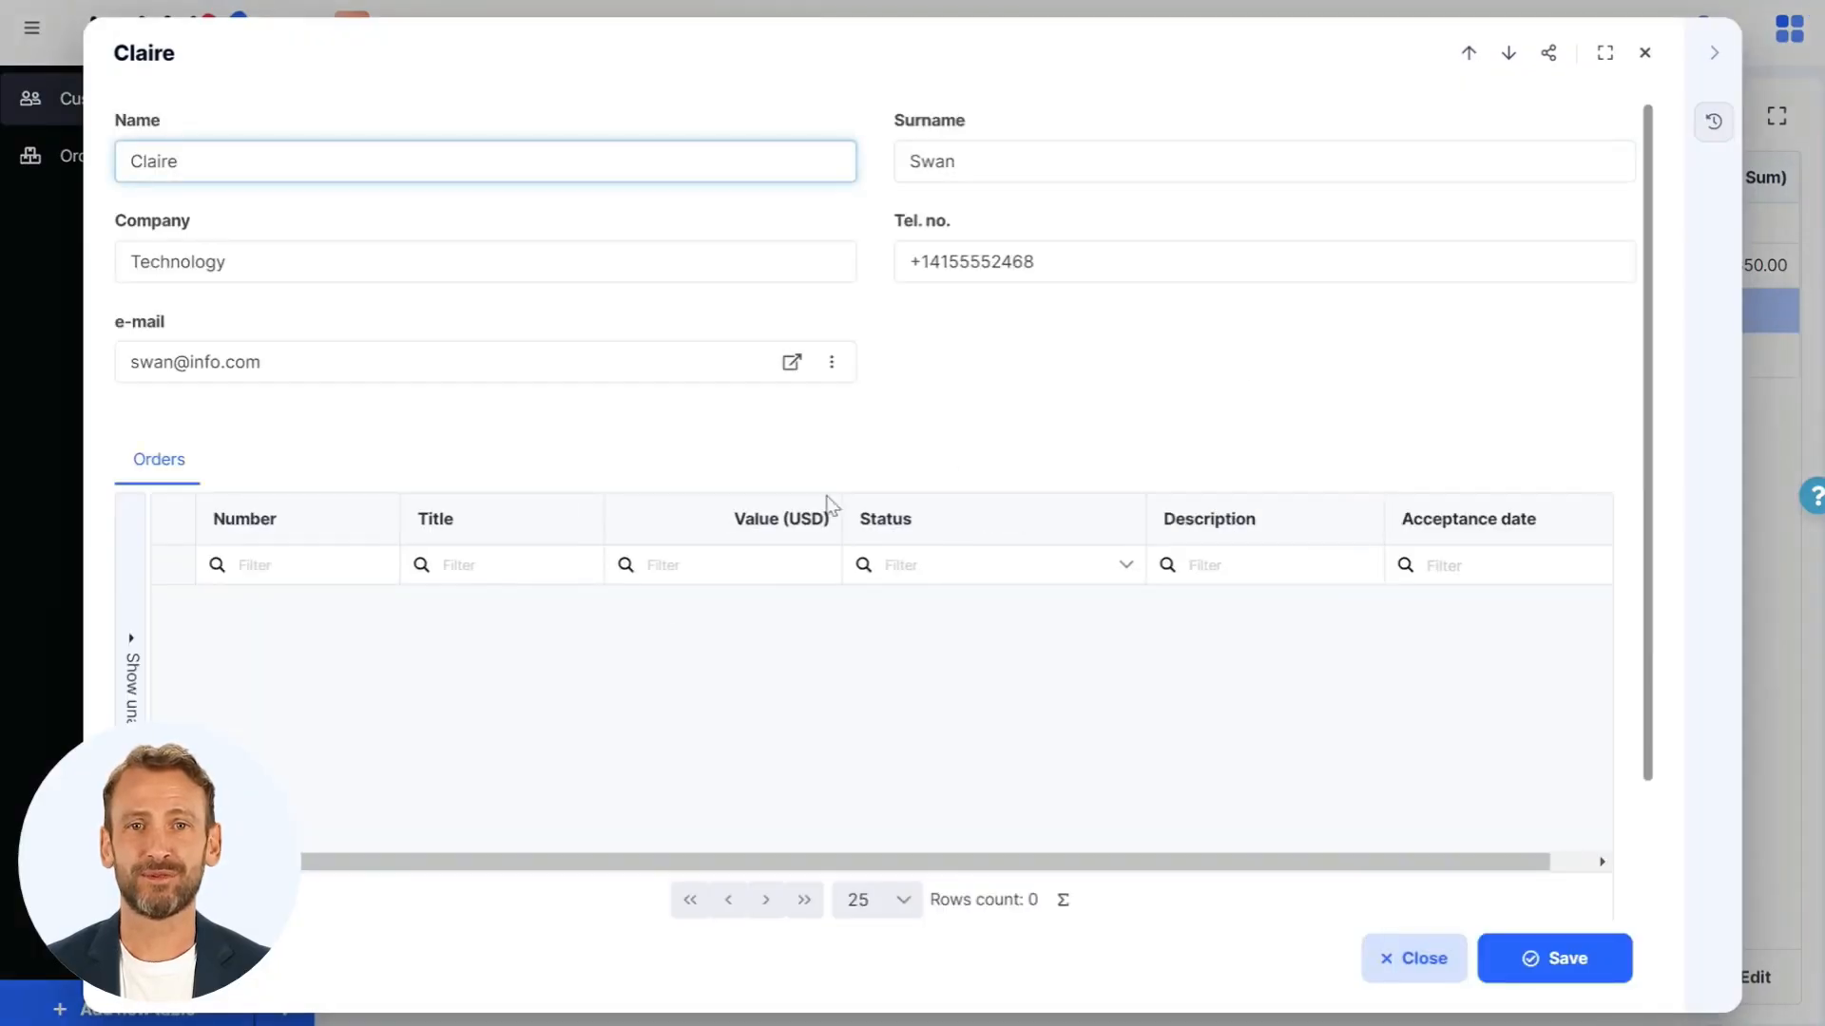
pyautogui.click(138, 711)
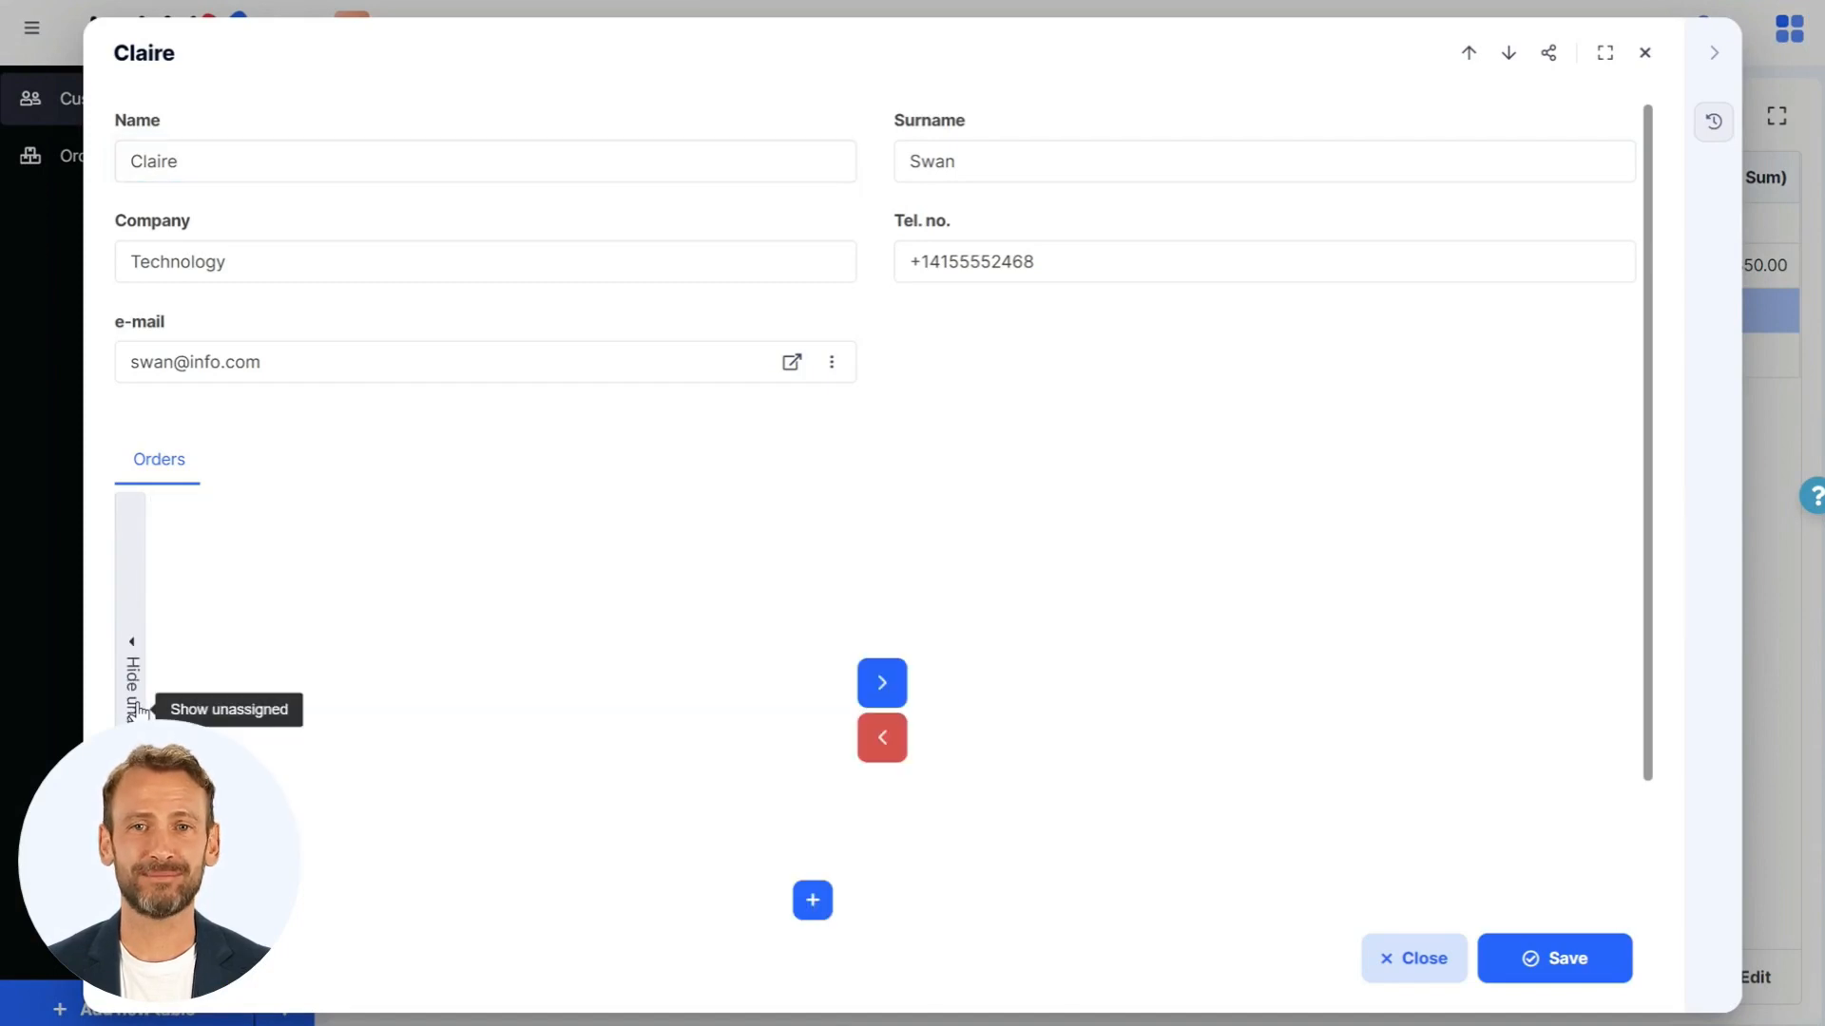
pyautogui.click(867, 686)
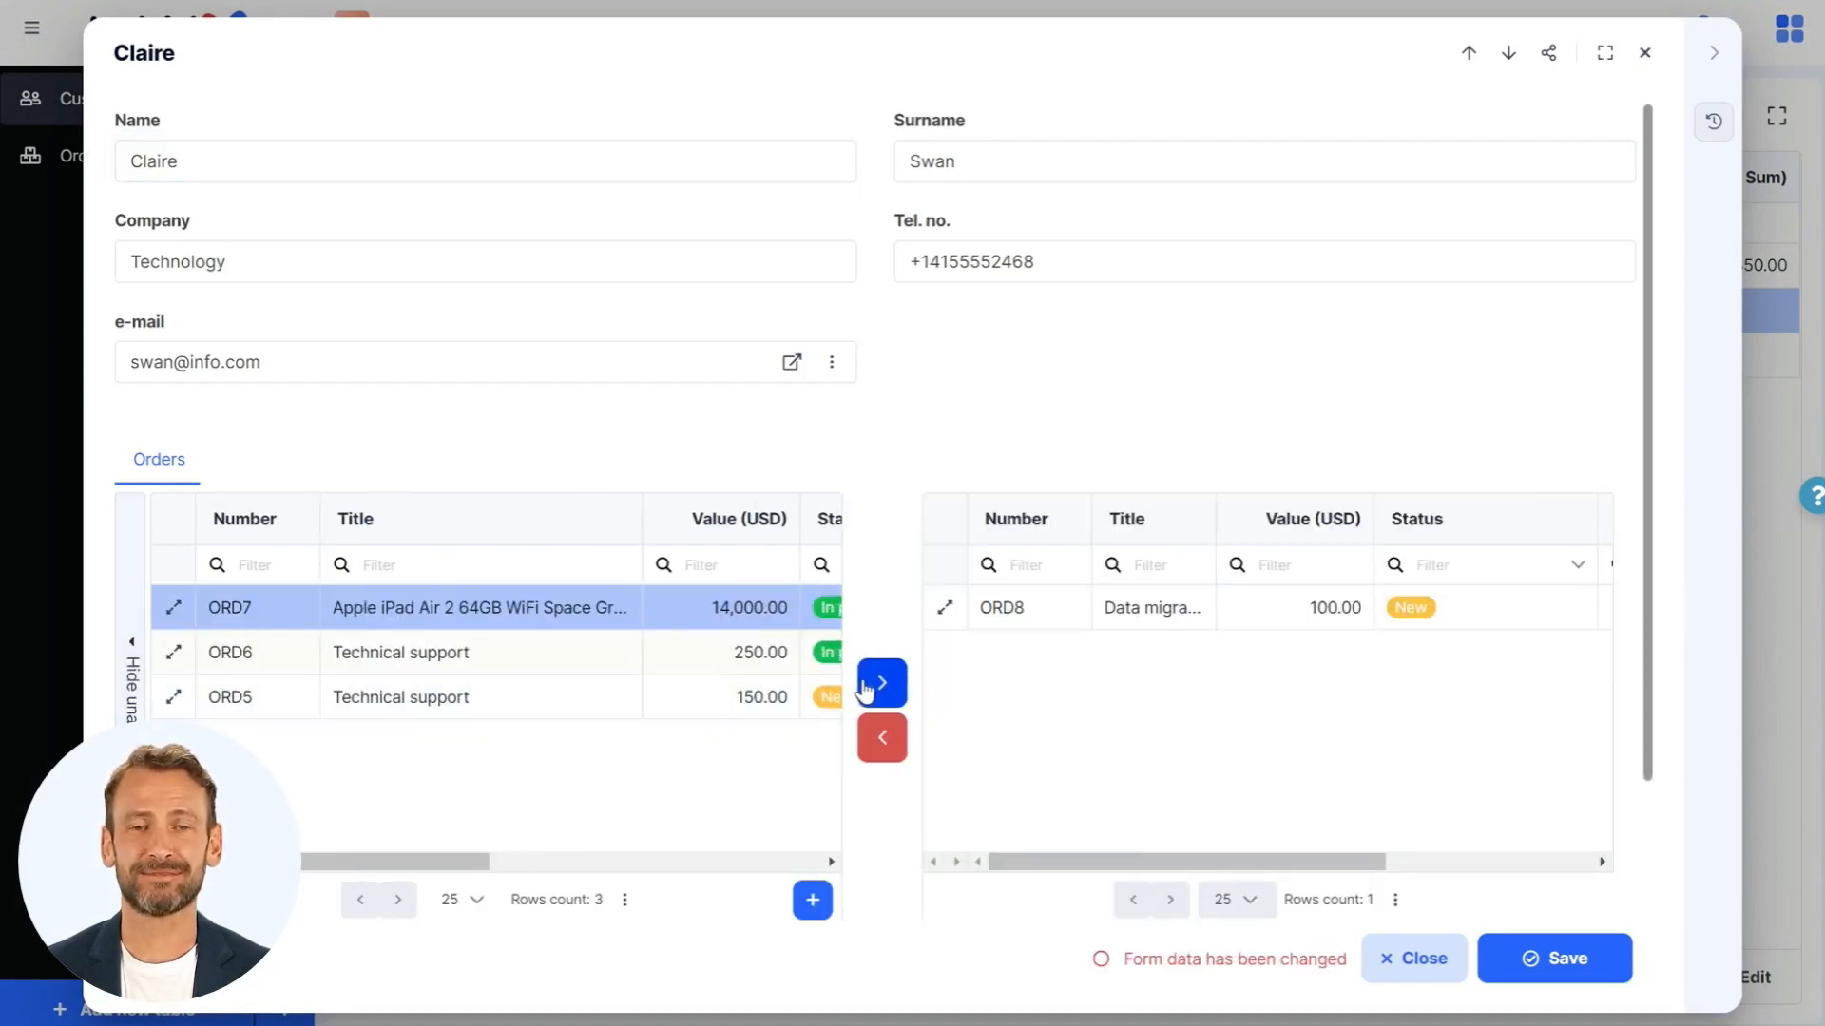
pyautogui.click(865, 690)
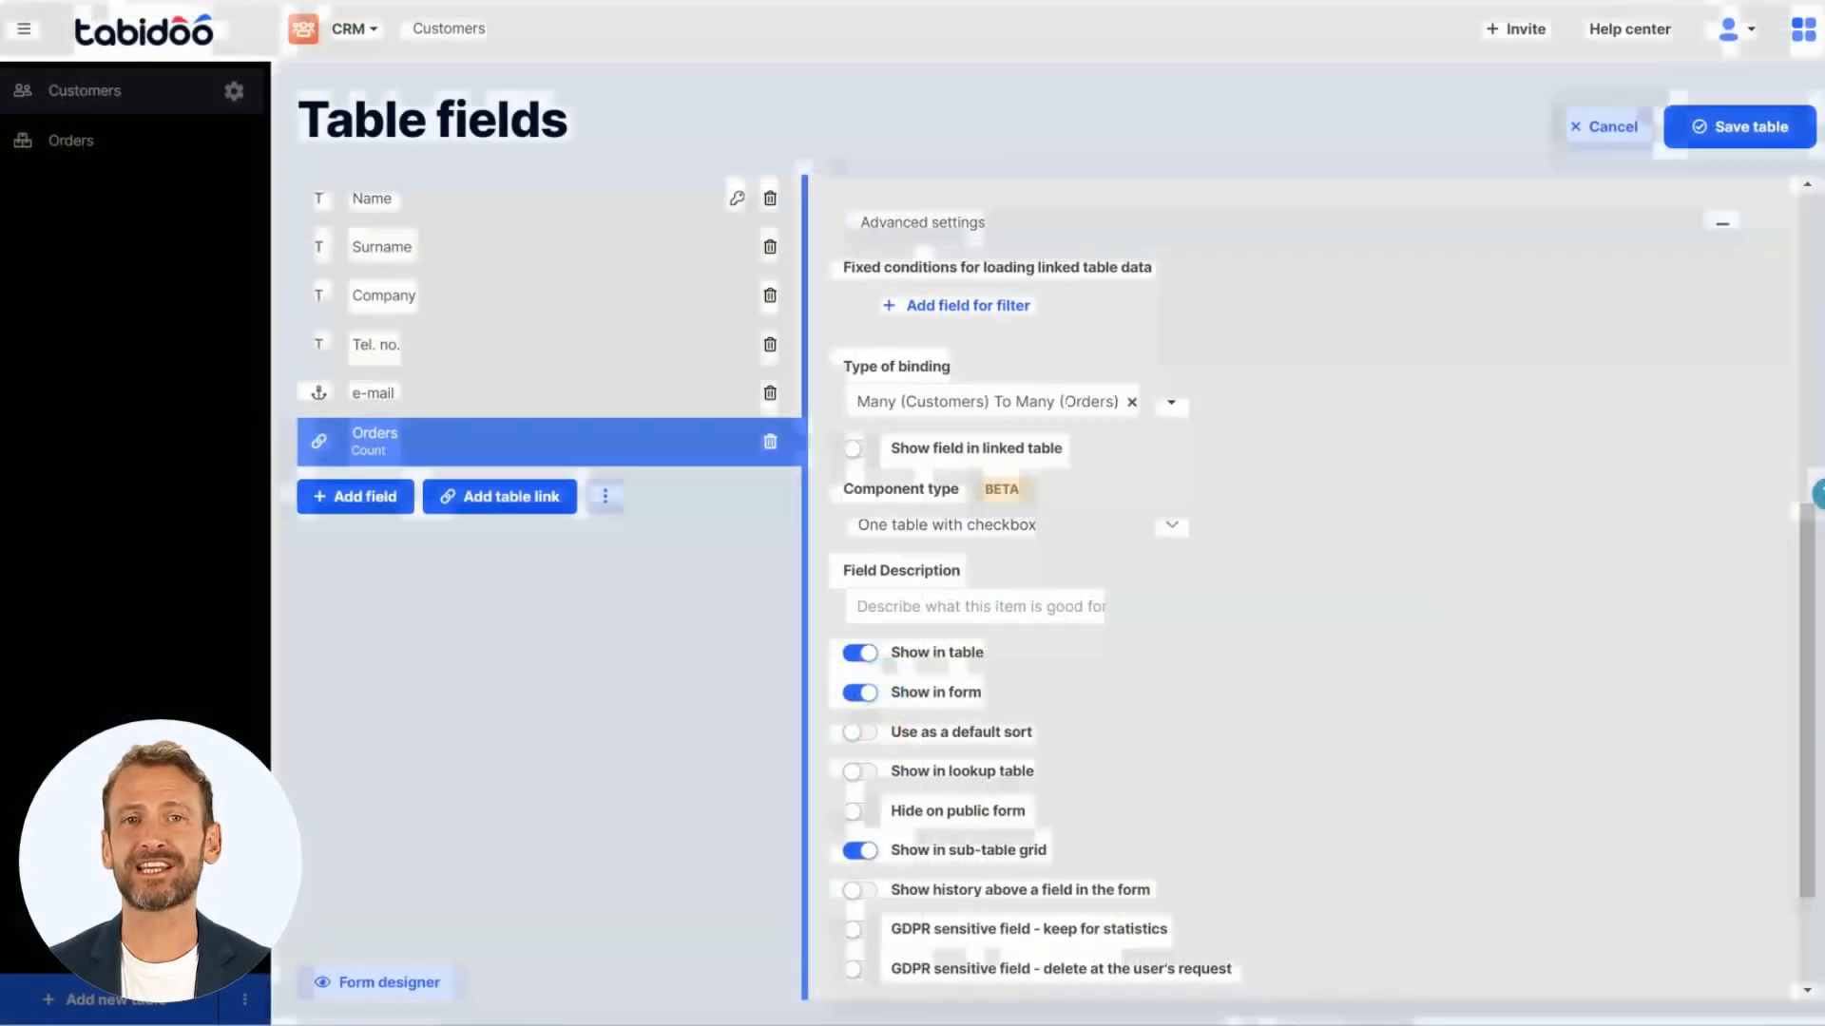
# - Change the Orders link's type of binding to One (Customers) To Many (Orders) and save the table
pyautogui.click(1067, 404)
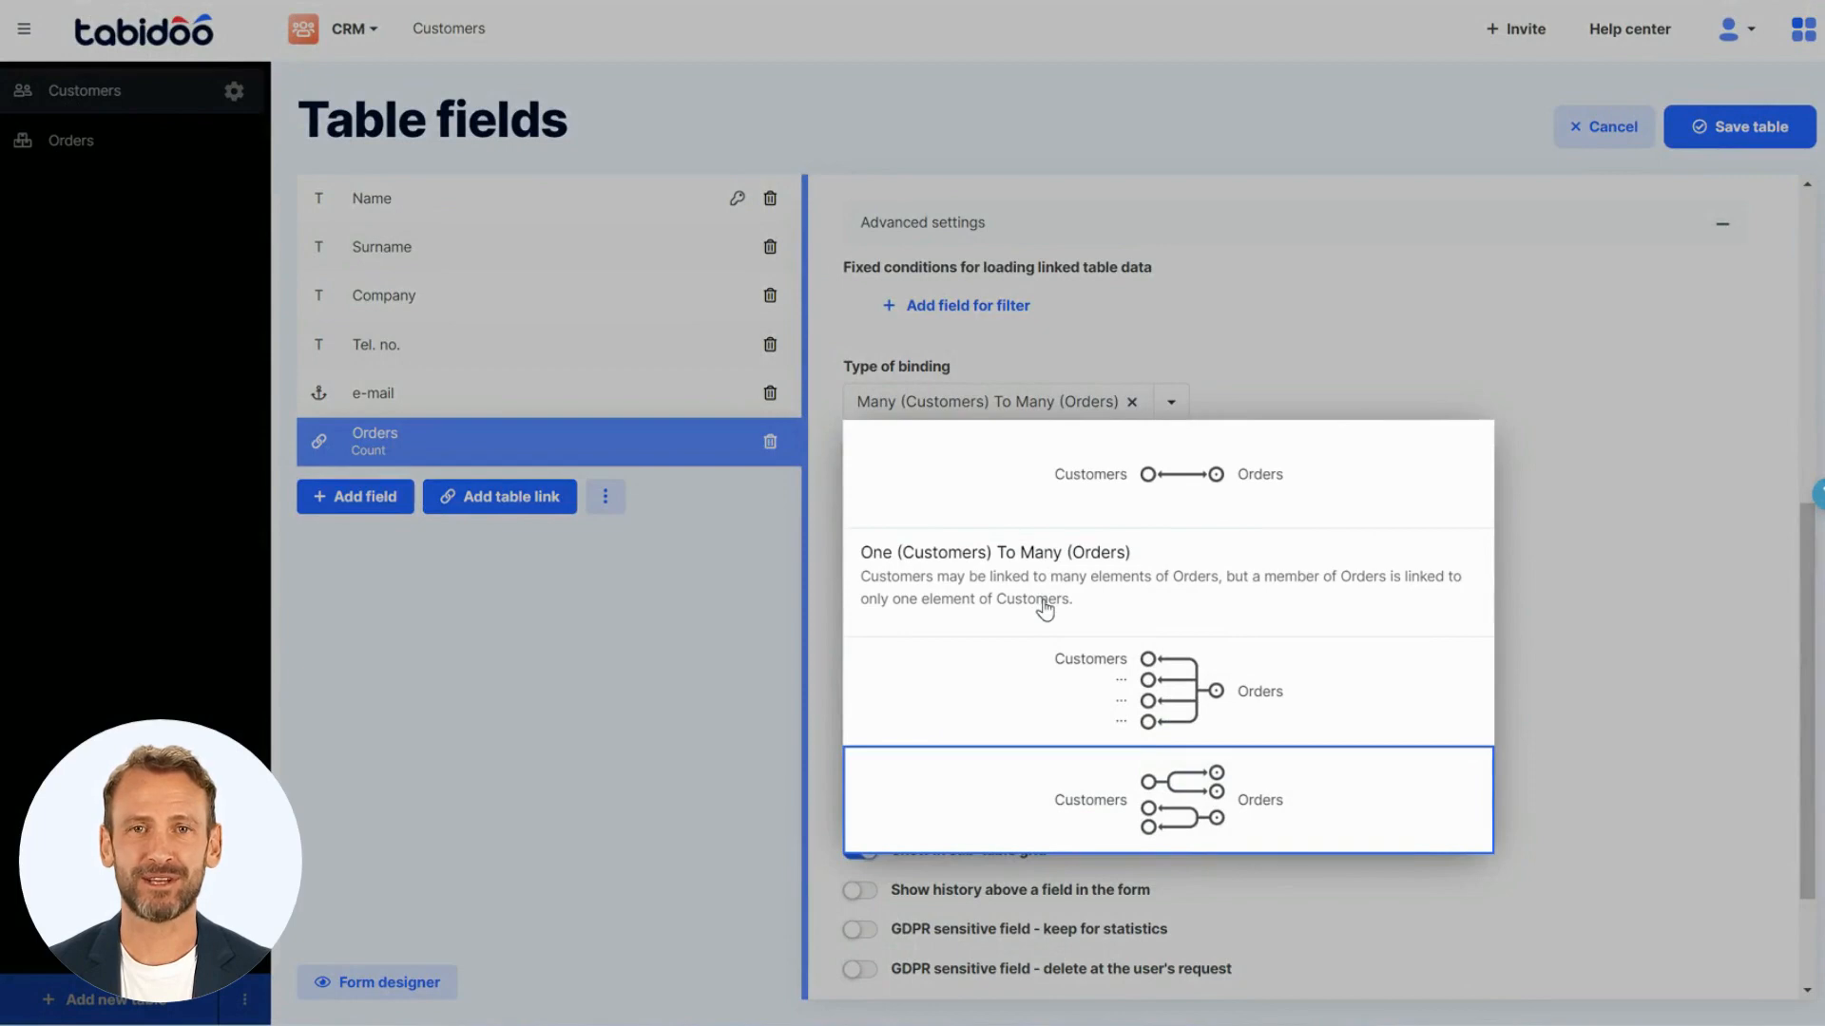
pyautogui.click(1046, 609)
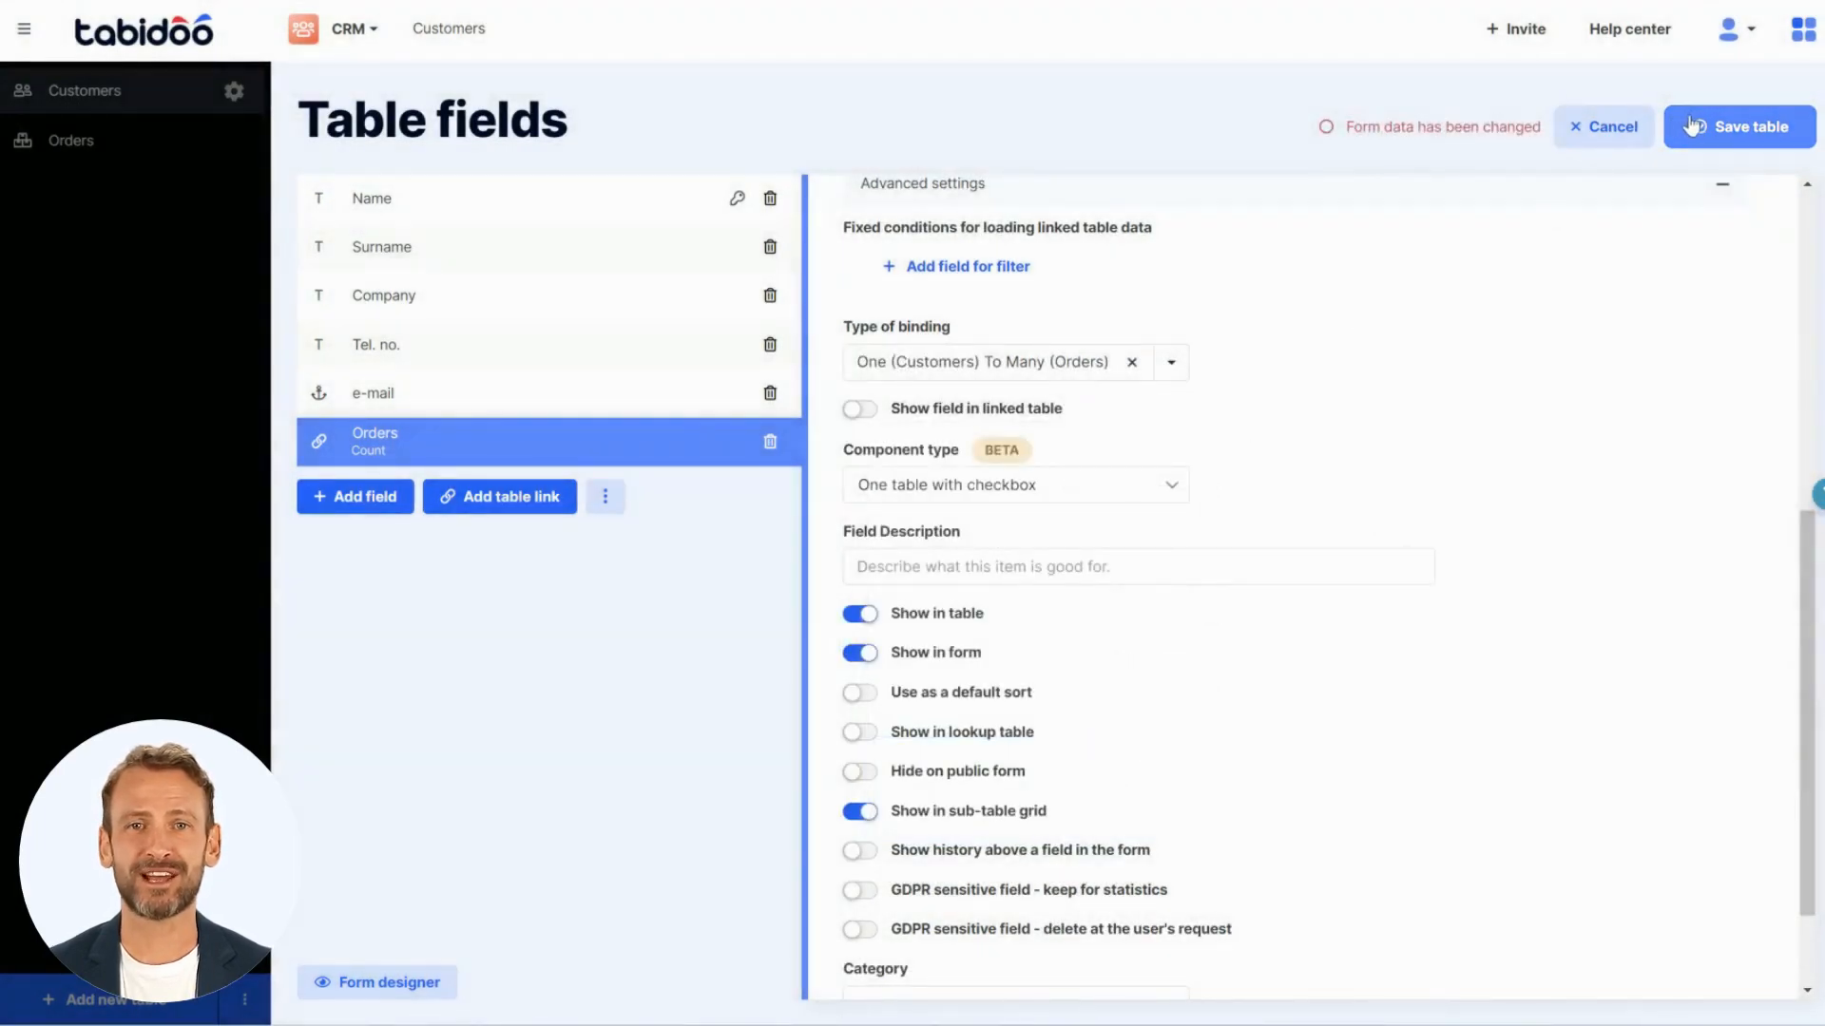
pyautogui.click(1696, 131)
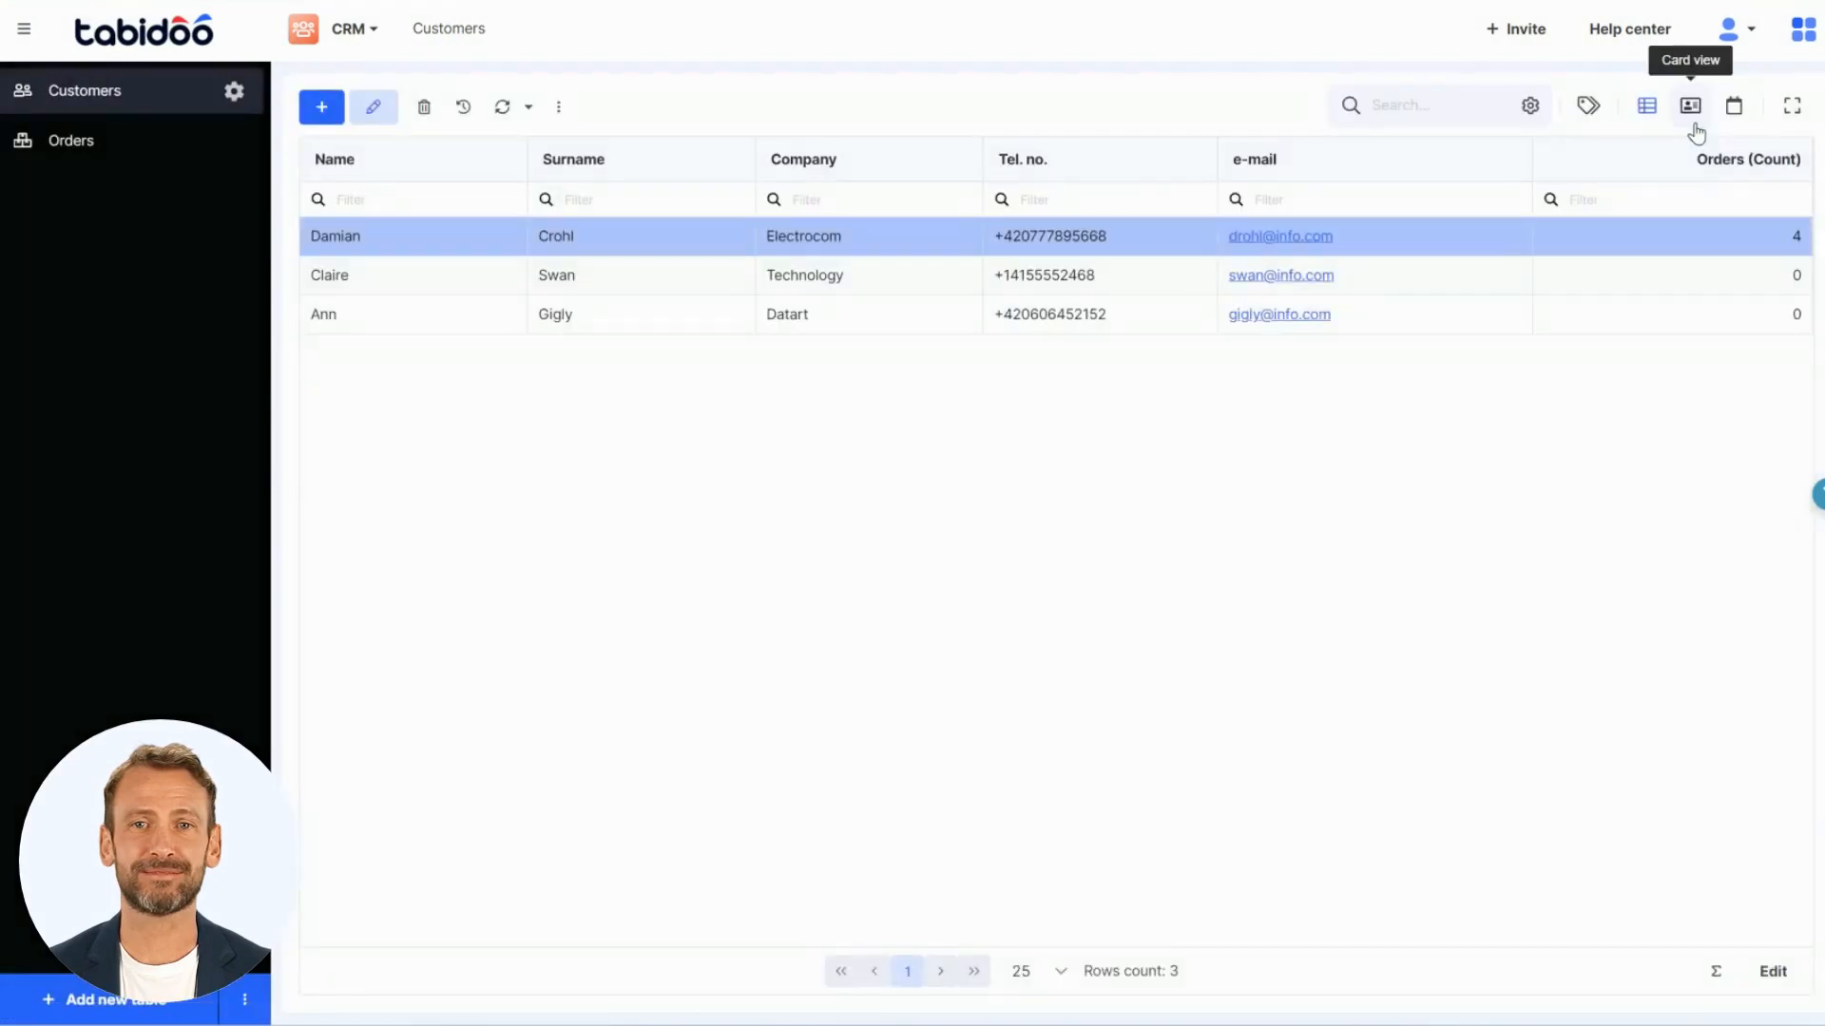
# - Add a new order to the Technology customer with its order number, title Data migration, value 100 USD and status New, and save it
pyautogui.doubleClick(1631, 282)
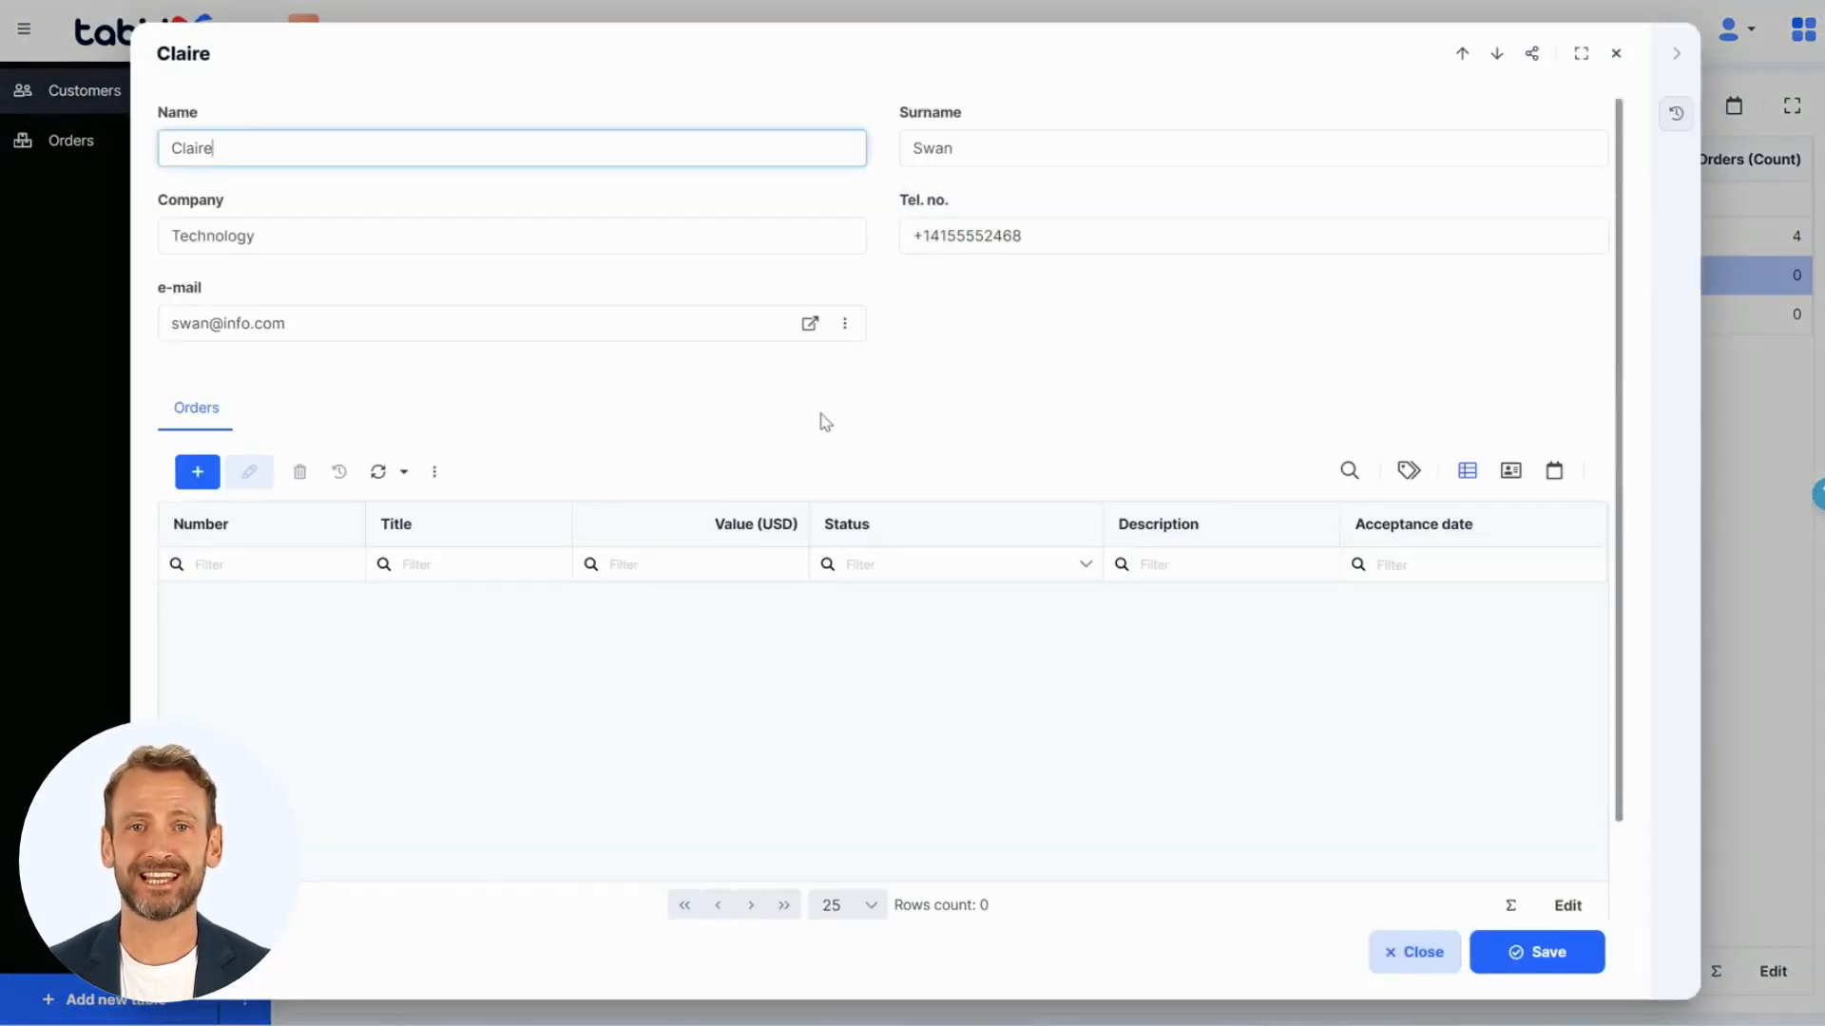
pyautogui.click(198, 484)
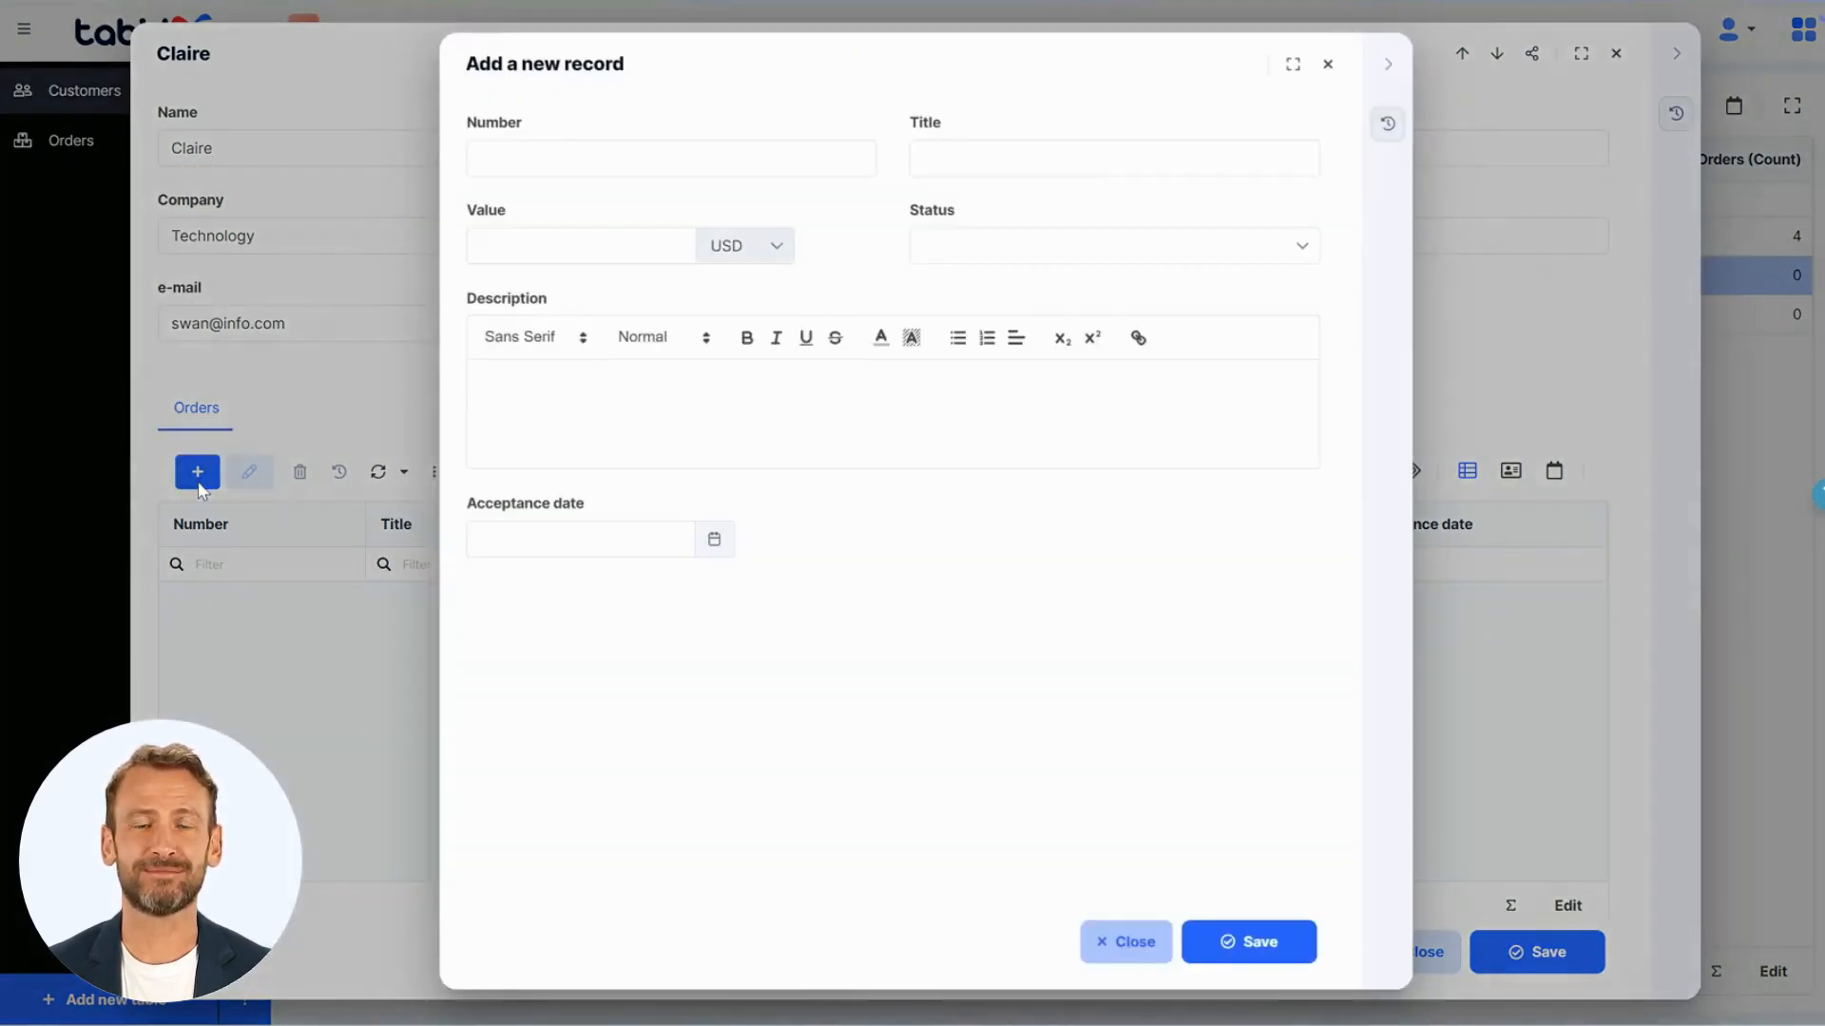
pyautogui.write('ORD8')
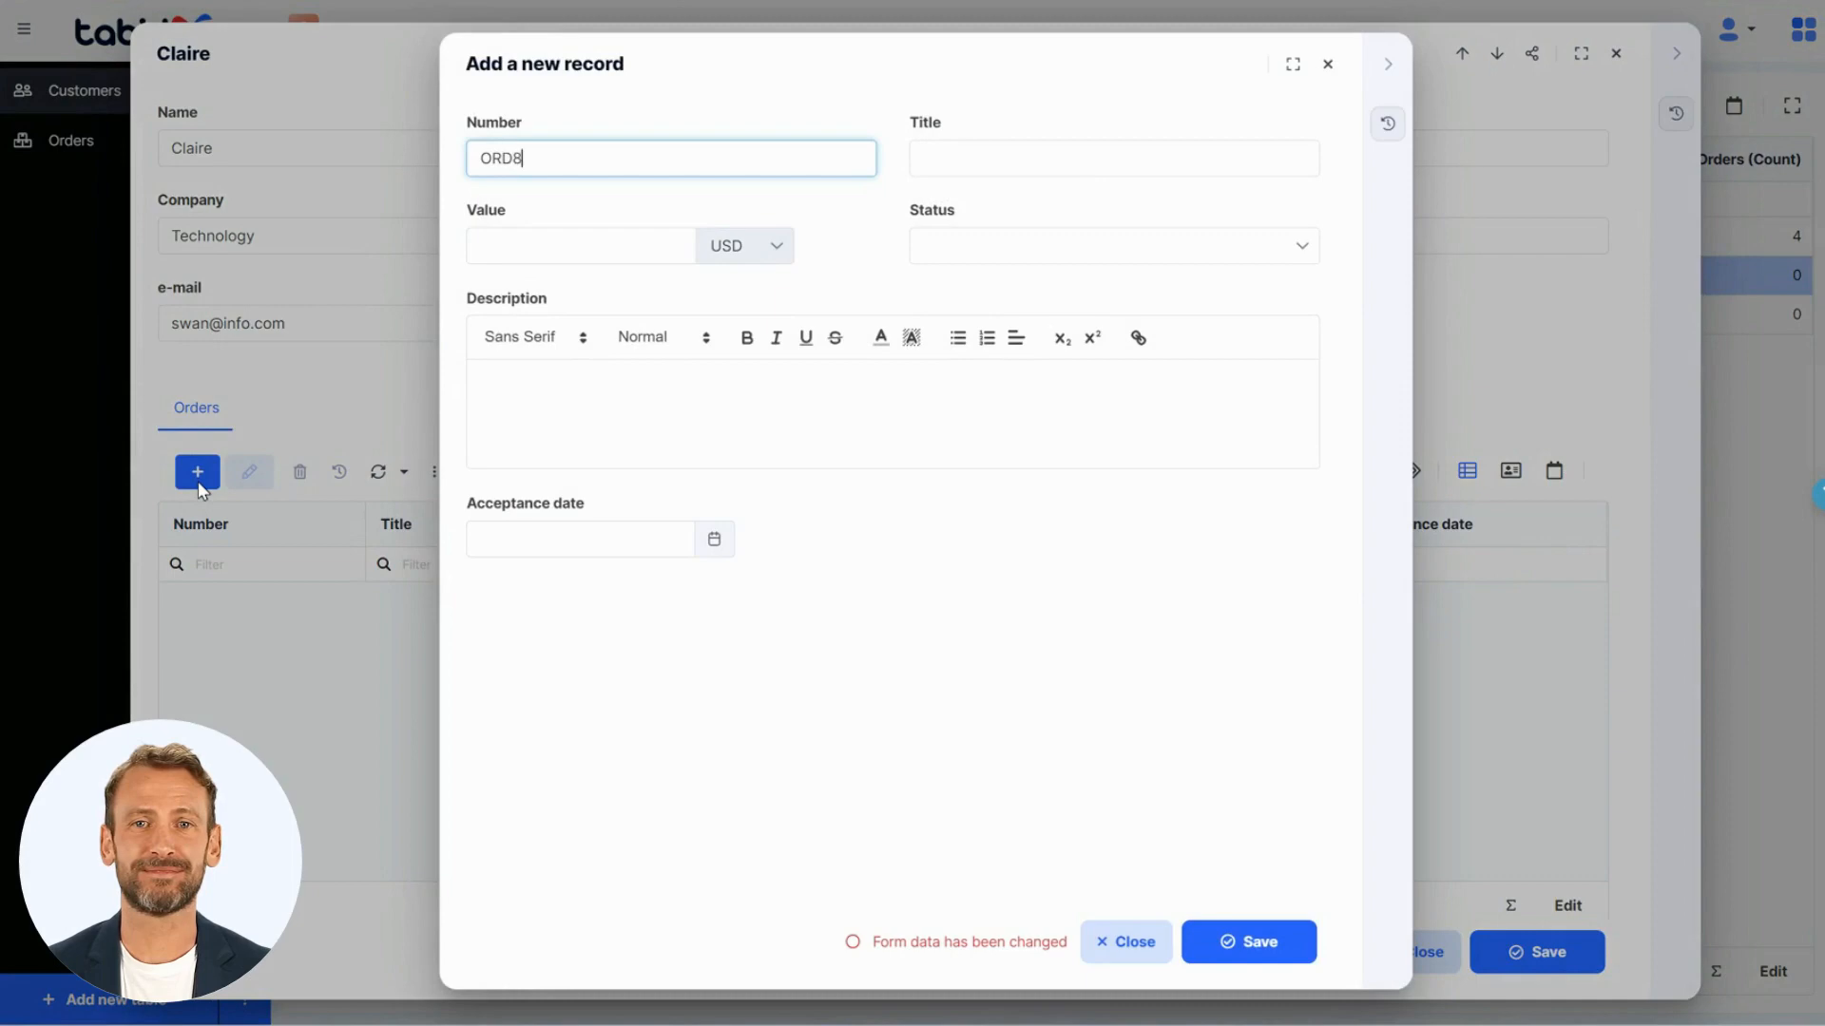
pyautogui.press('Tab')
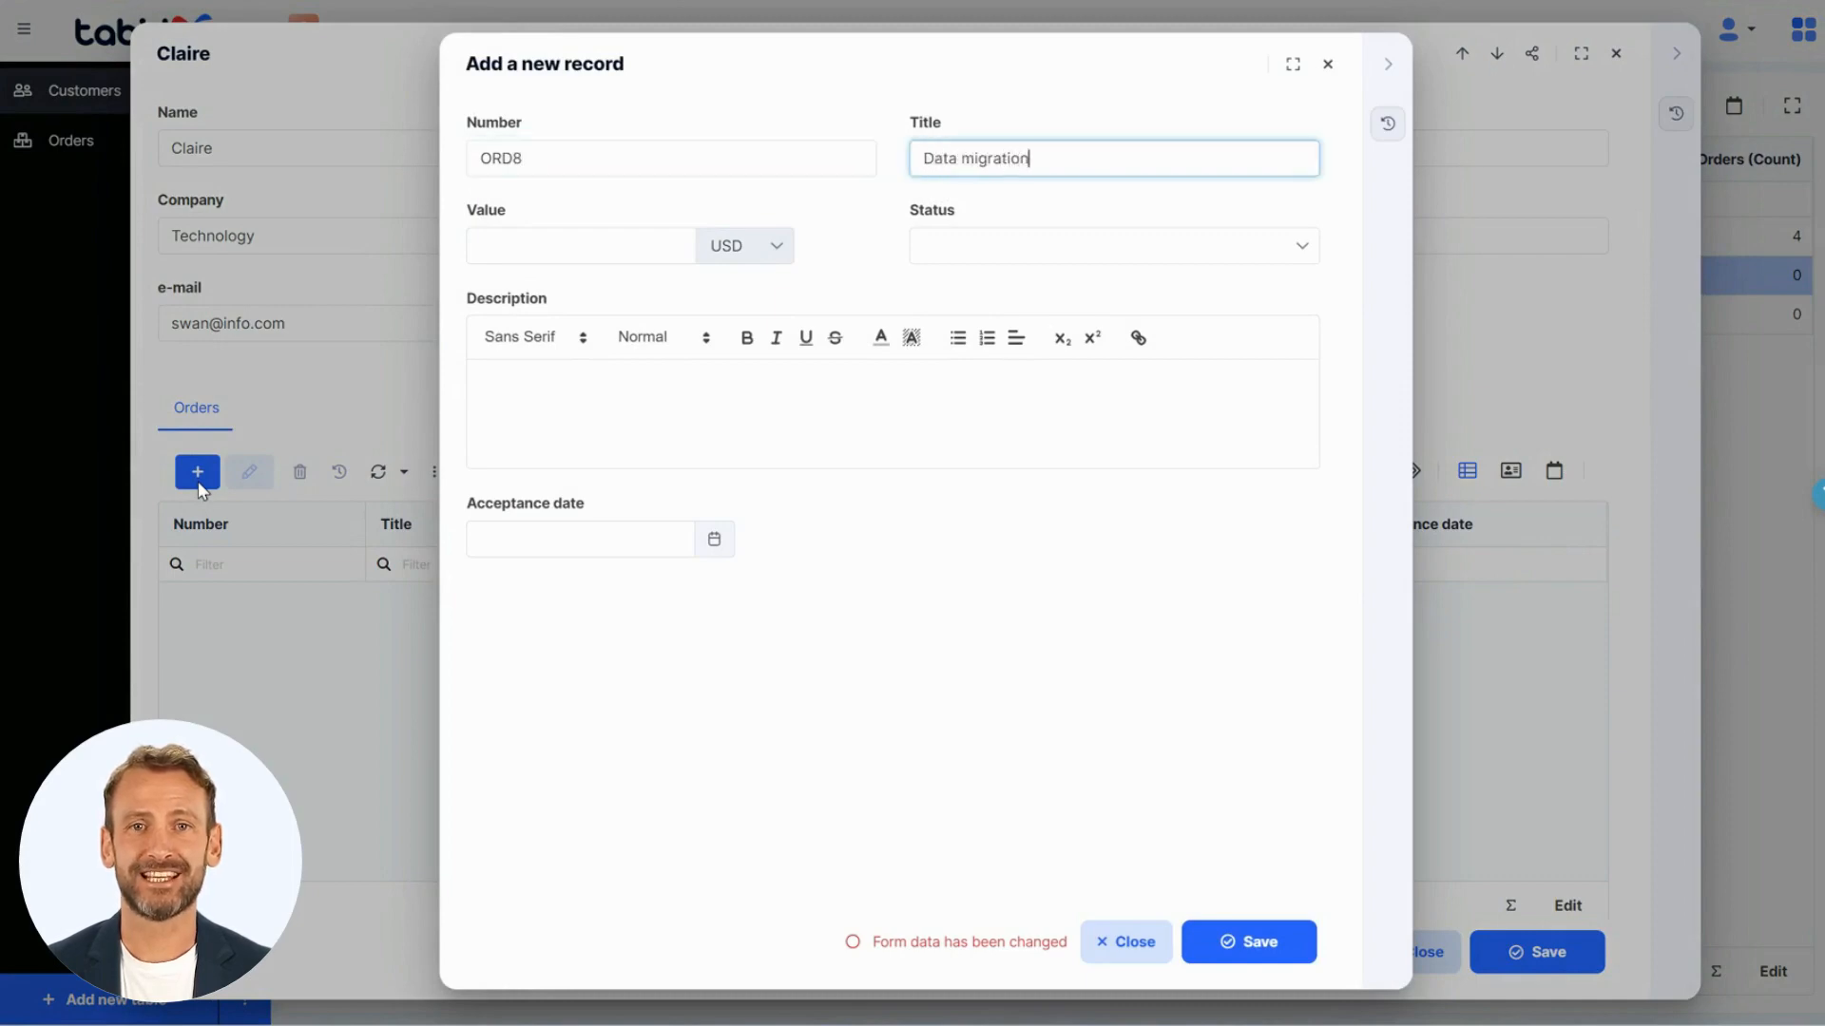
pyautogui.press('Tab')
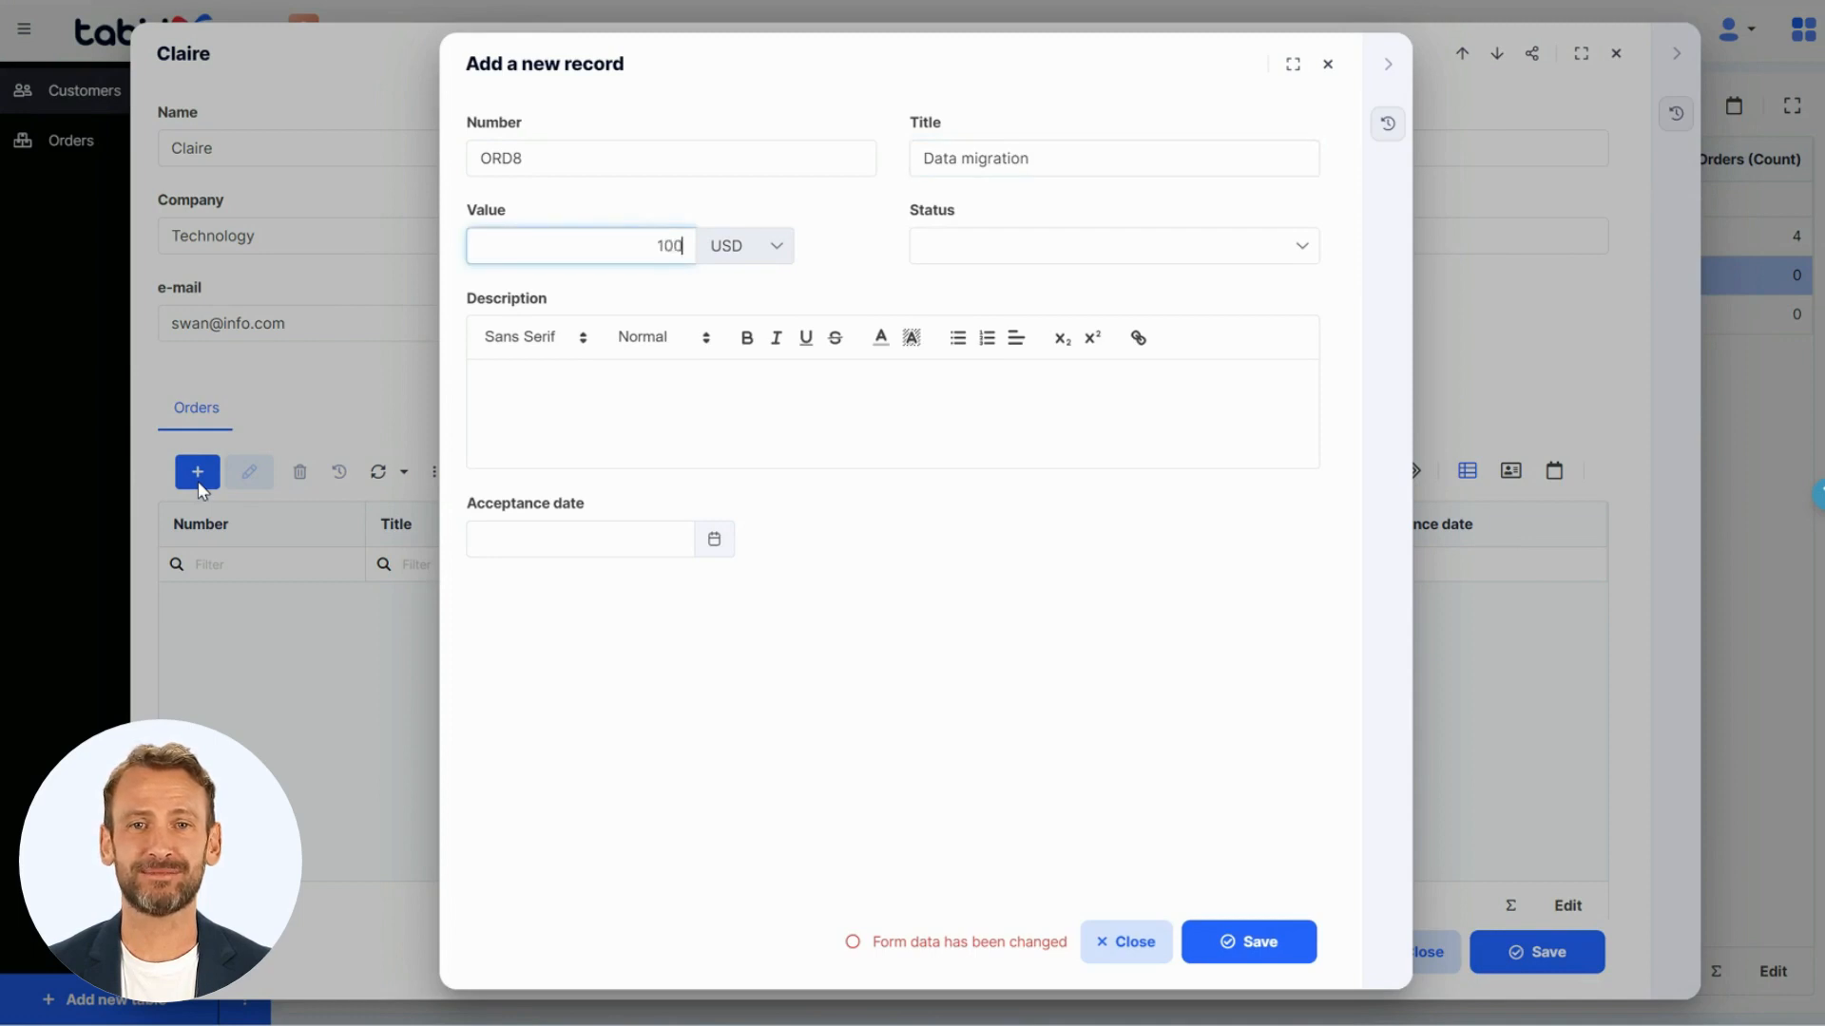
pyautogui.press('Tab')
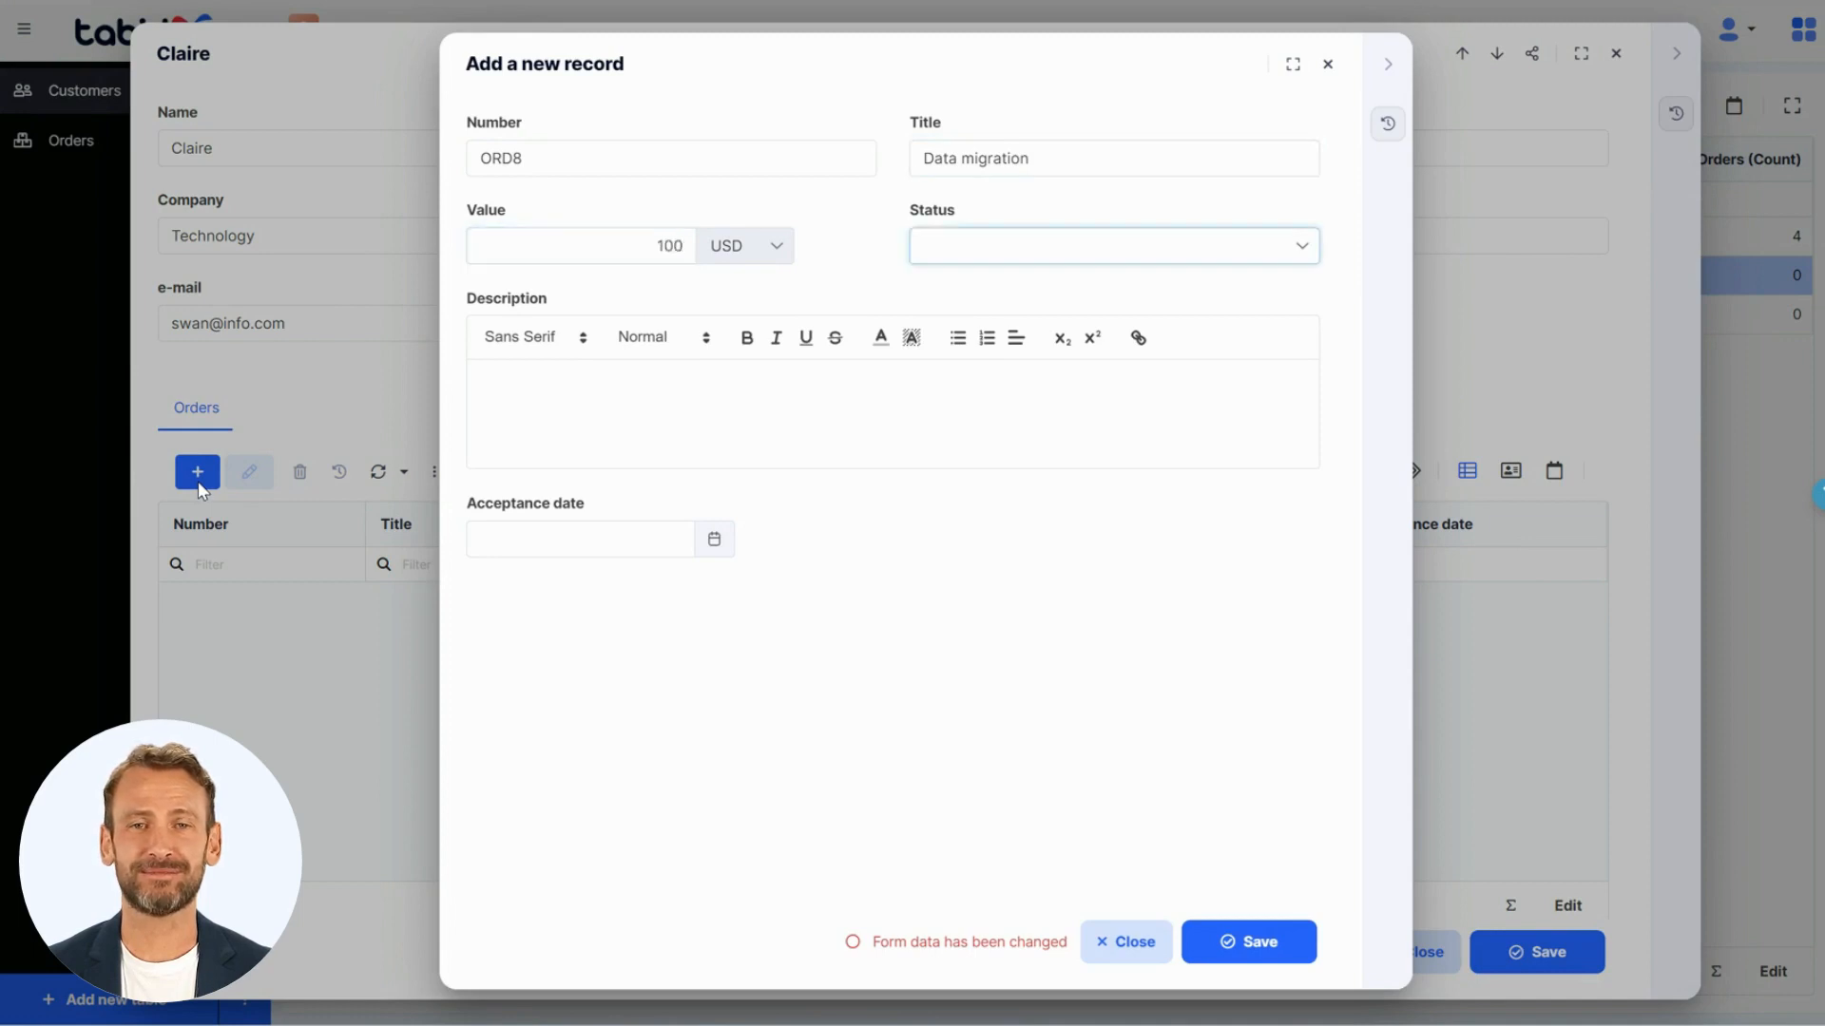
pyautogui.click(916, 257)
pyautogui.click(940, 335)
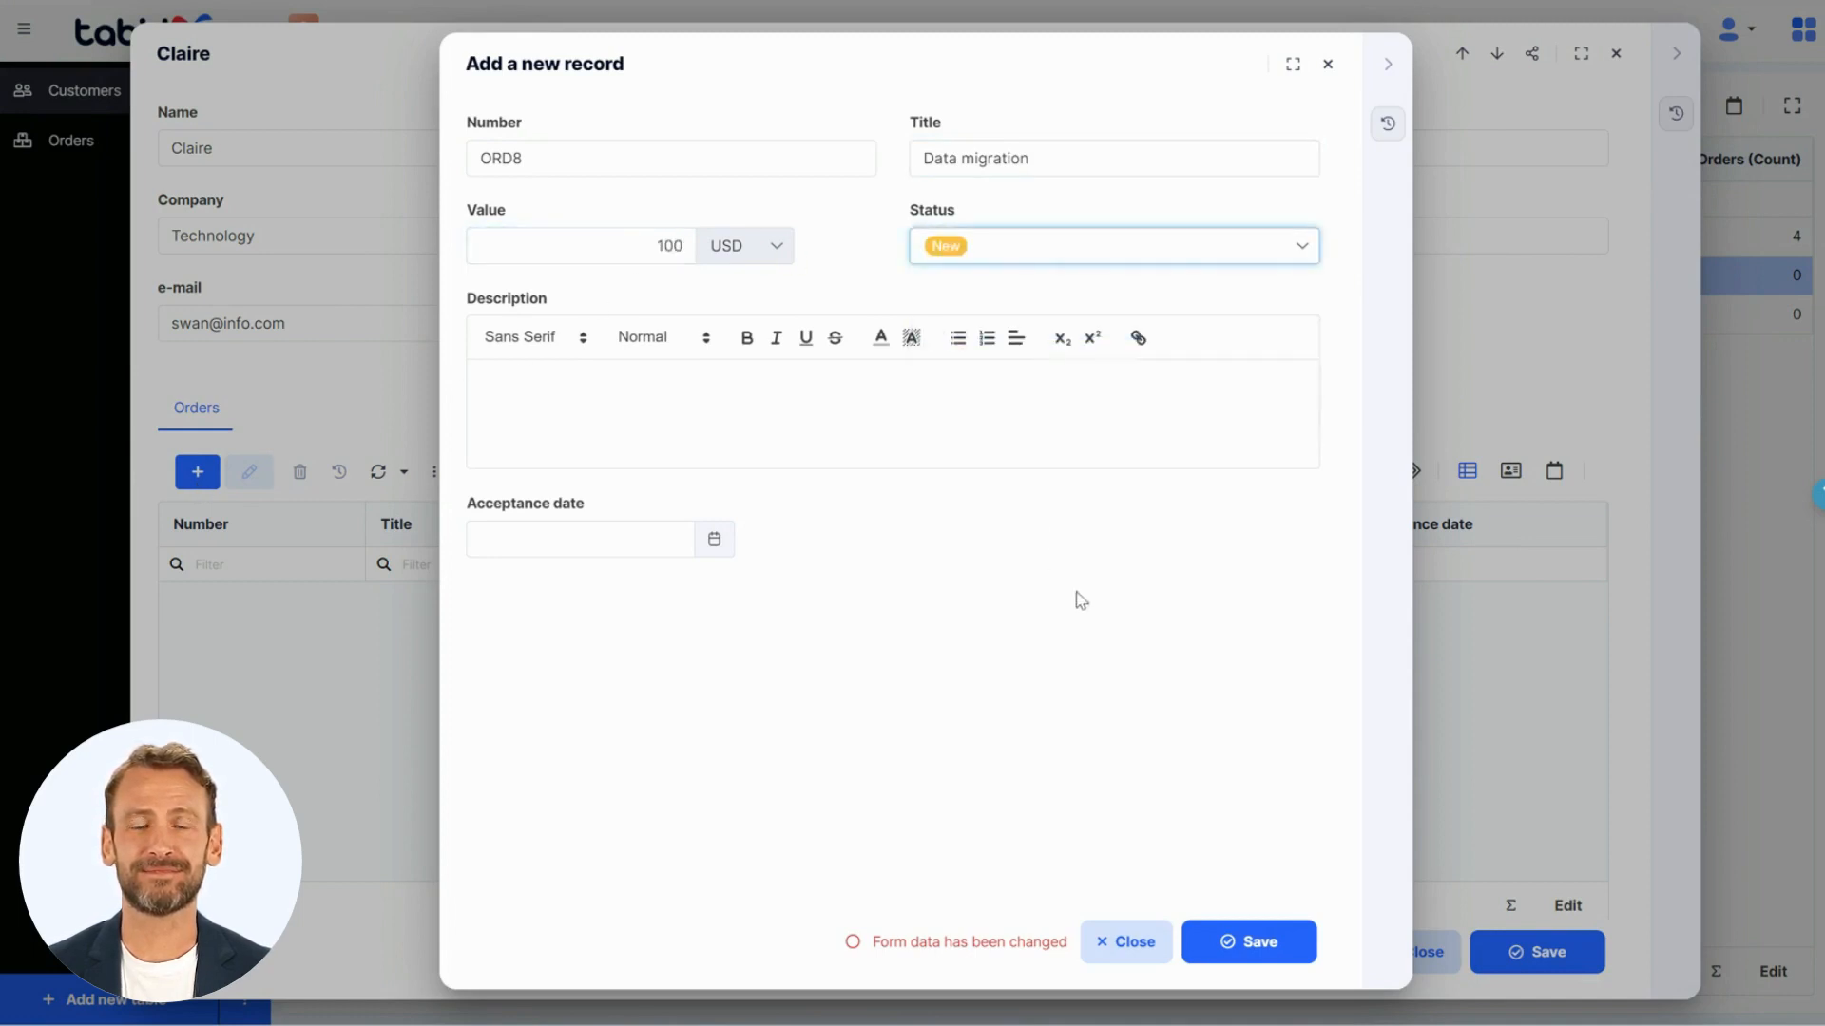
pyautogui.click(1216, 943)
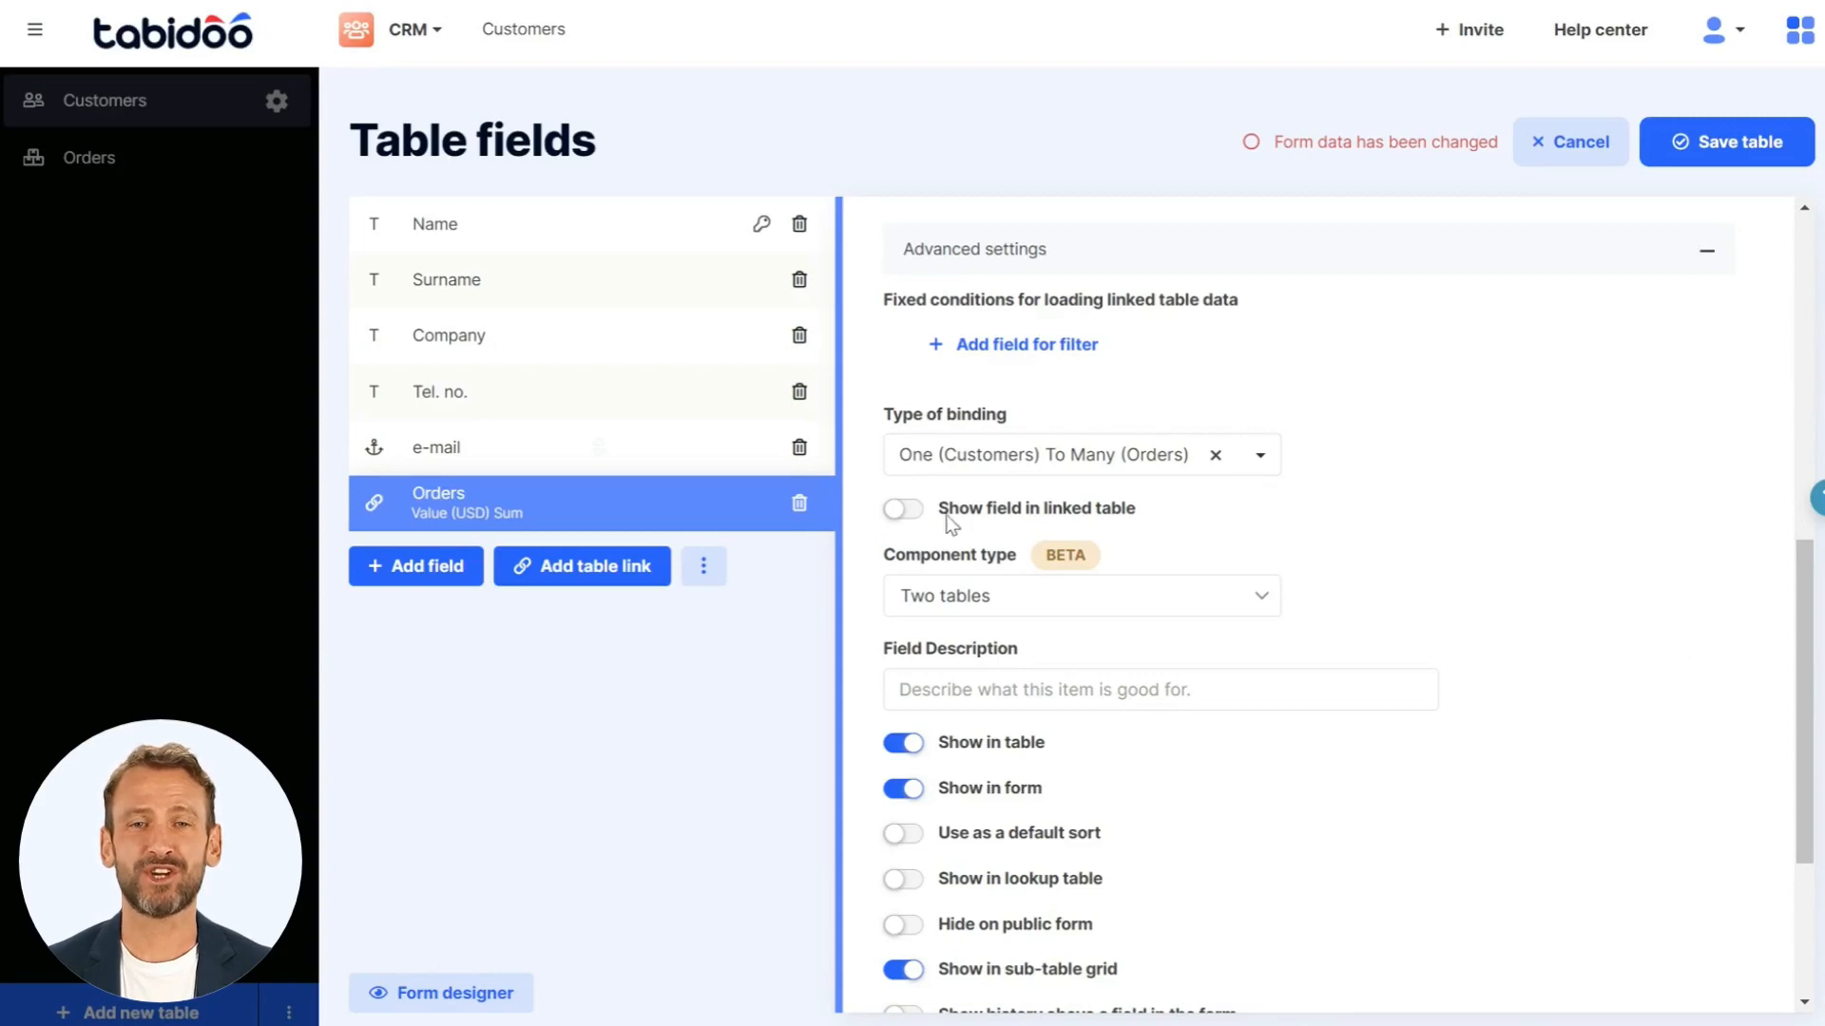
# - Enable showing the Orders link's field in the linked table, keeping the label Customers, and save the table
pyautogui.click(903, 510)
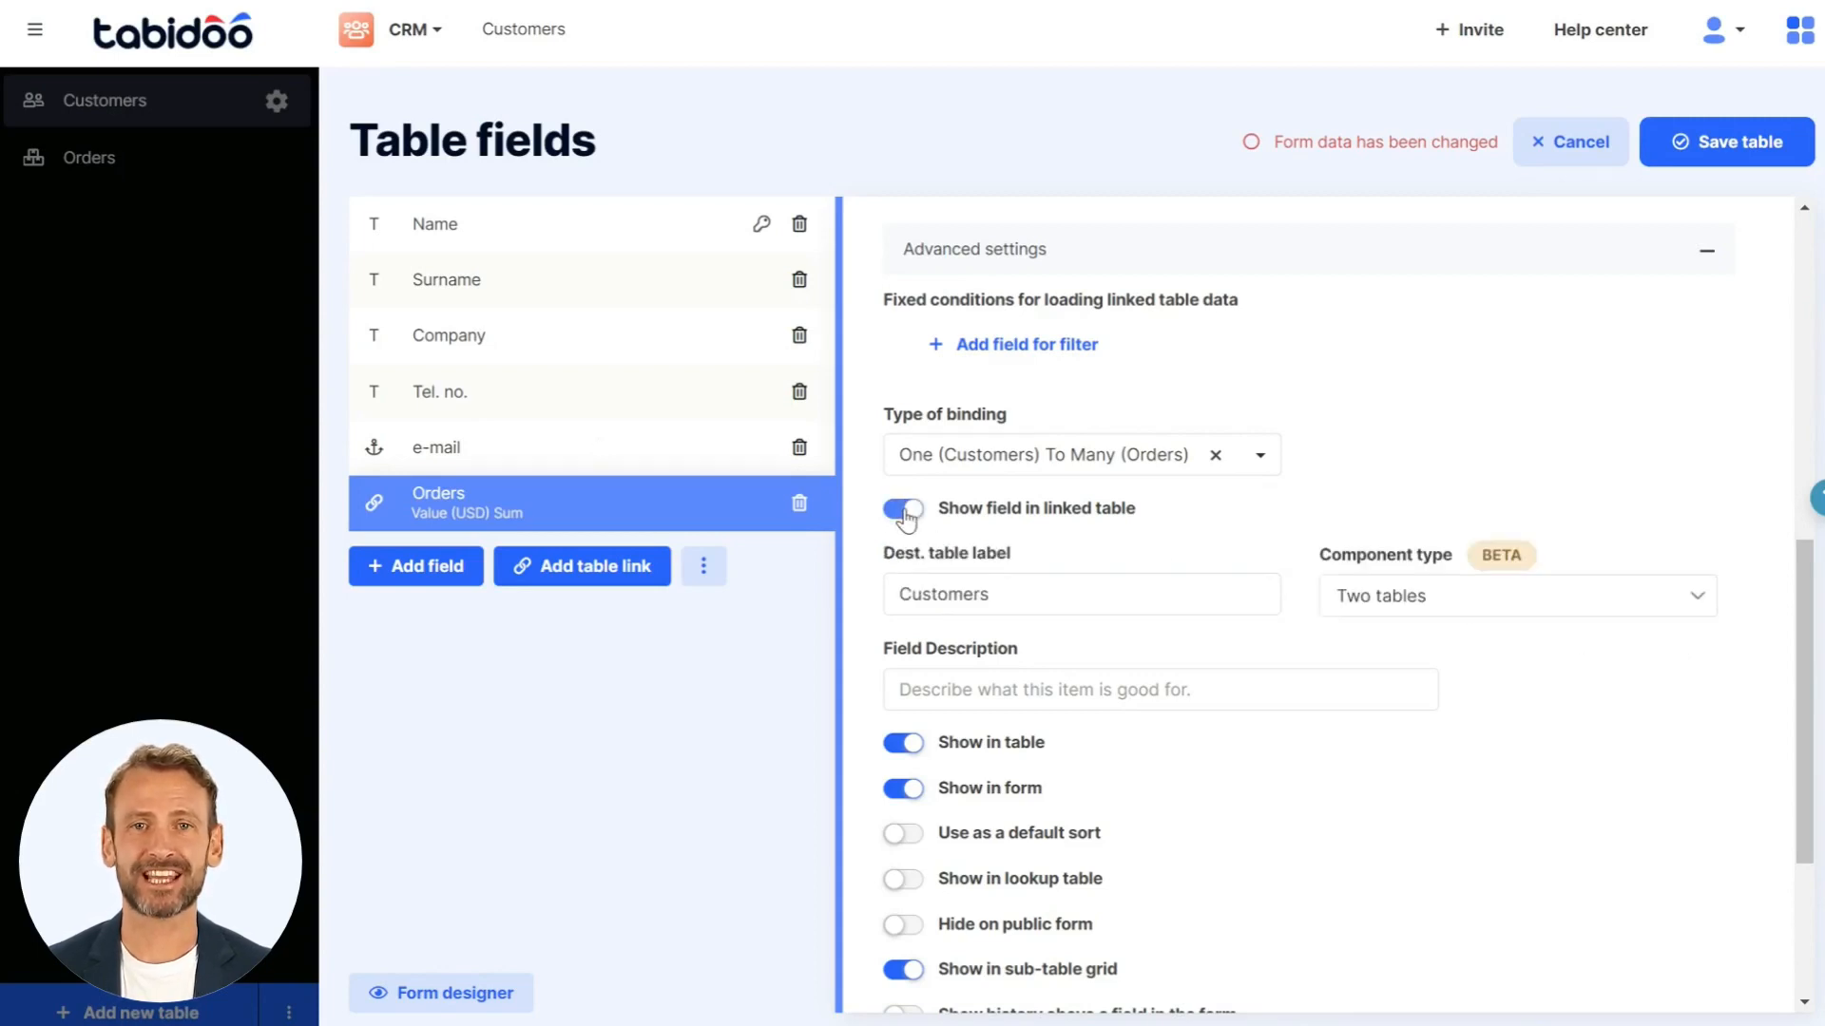
pyautogui.click(1691, 133)
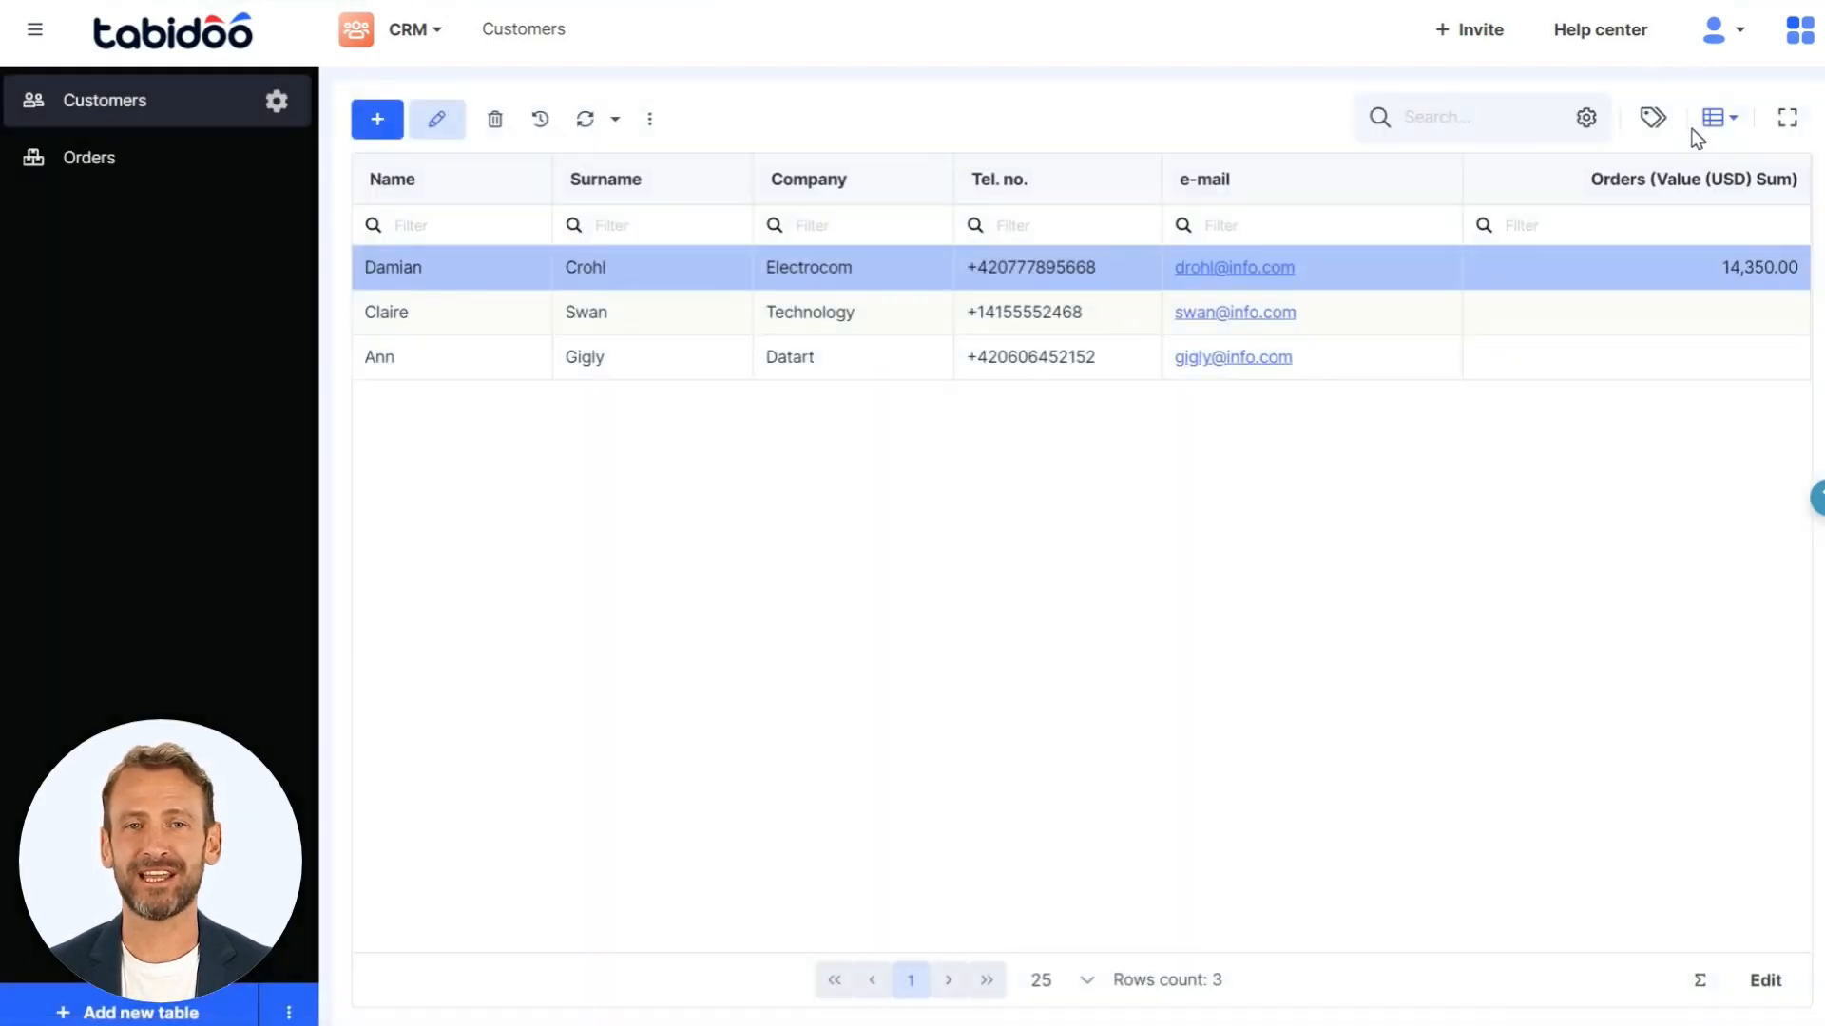
# - Open the Data migration order in the Orders table and examine its Customers field
pyautogui.click(218, 177)
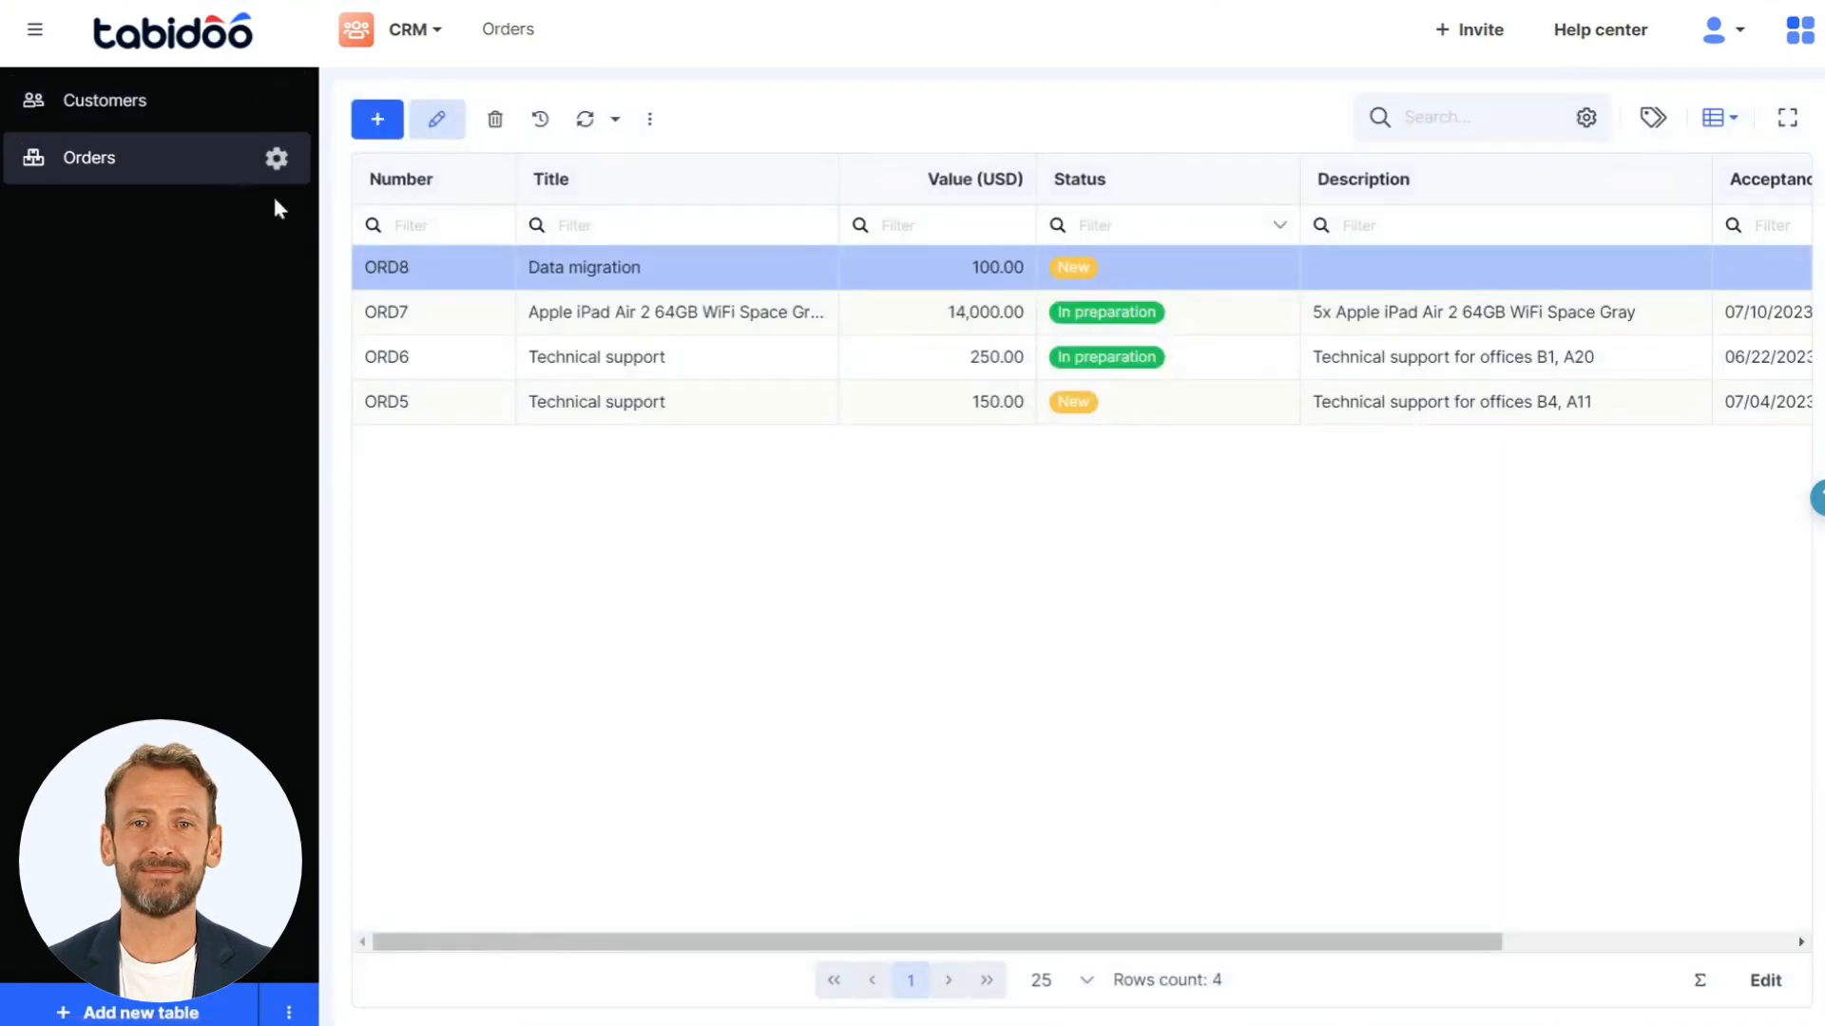
pyautogui.doubleClick(453, 278)
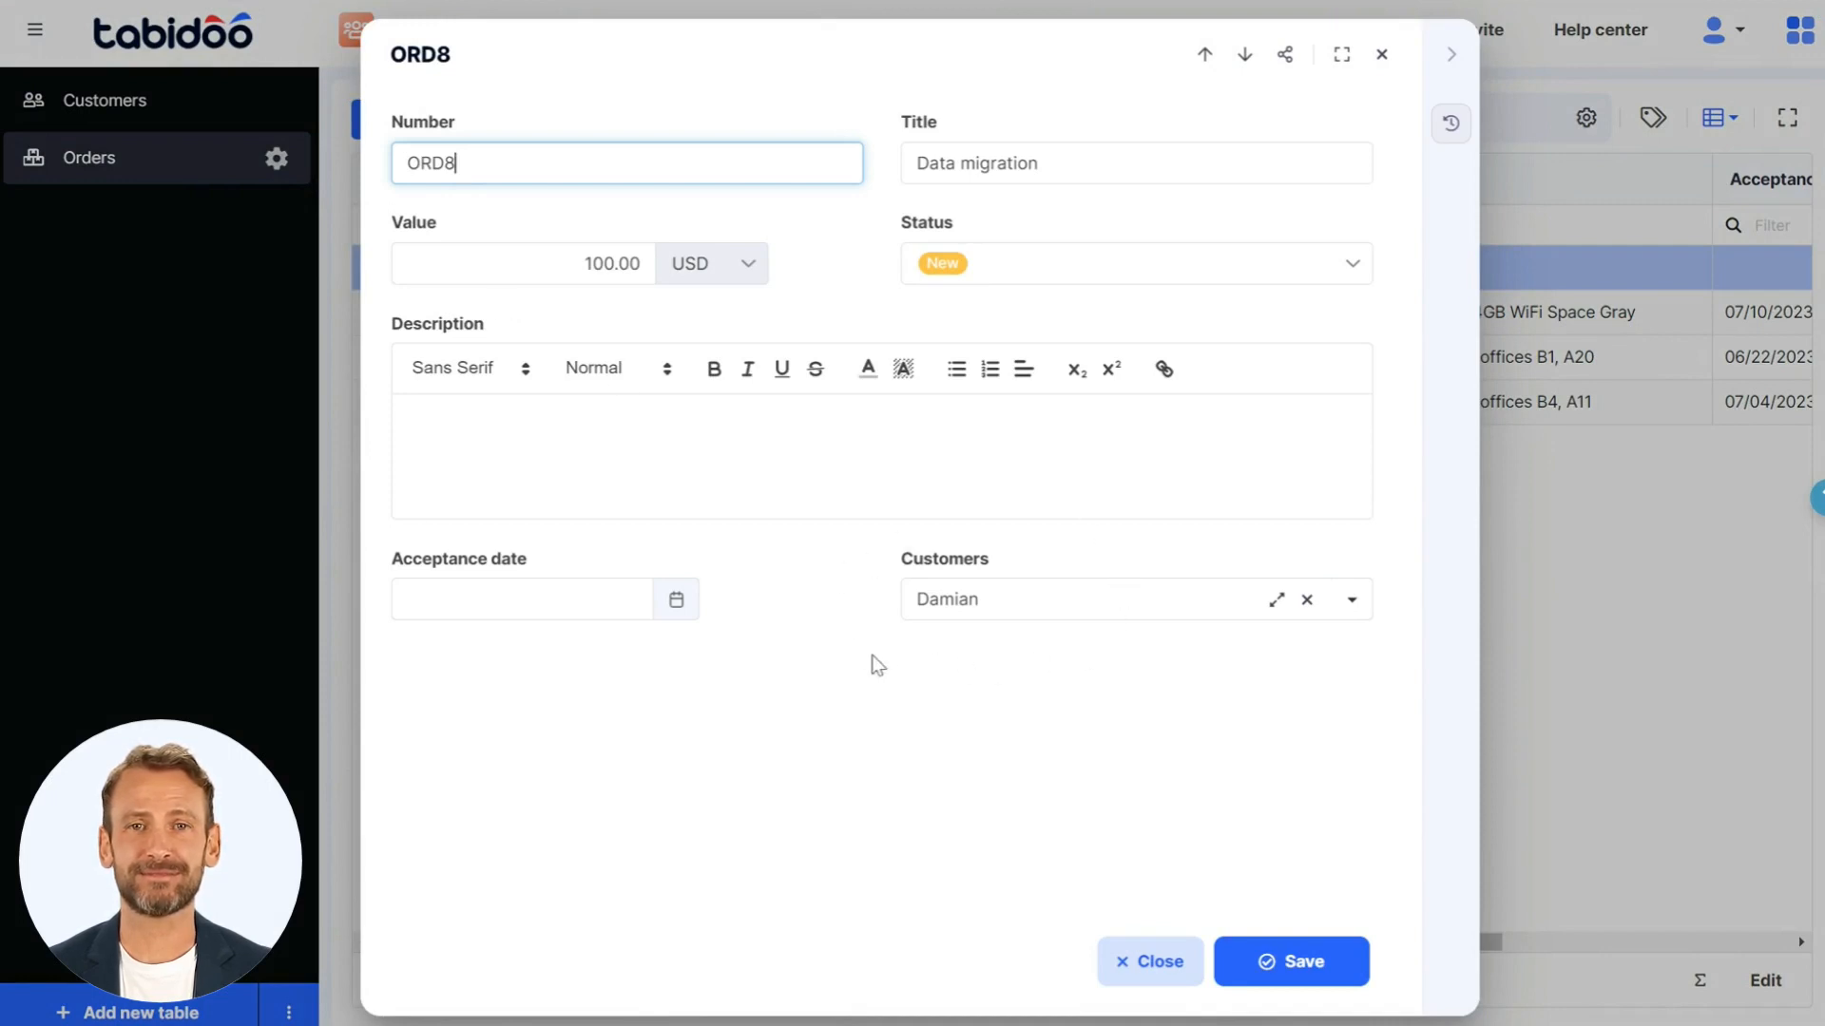
pyautogui.click(1521, 549)
pyautogui.click(1138, 314)
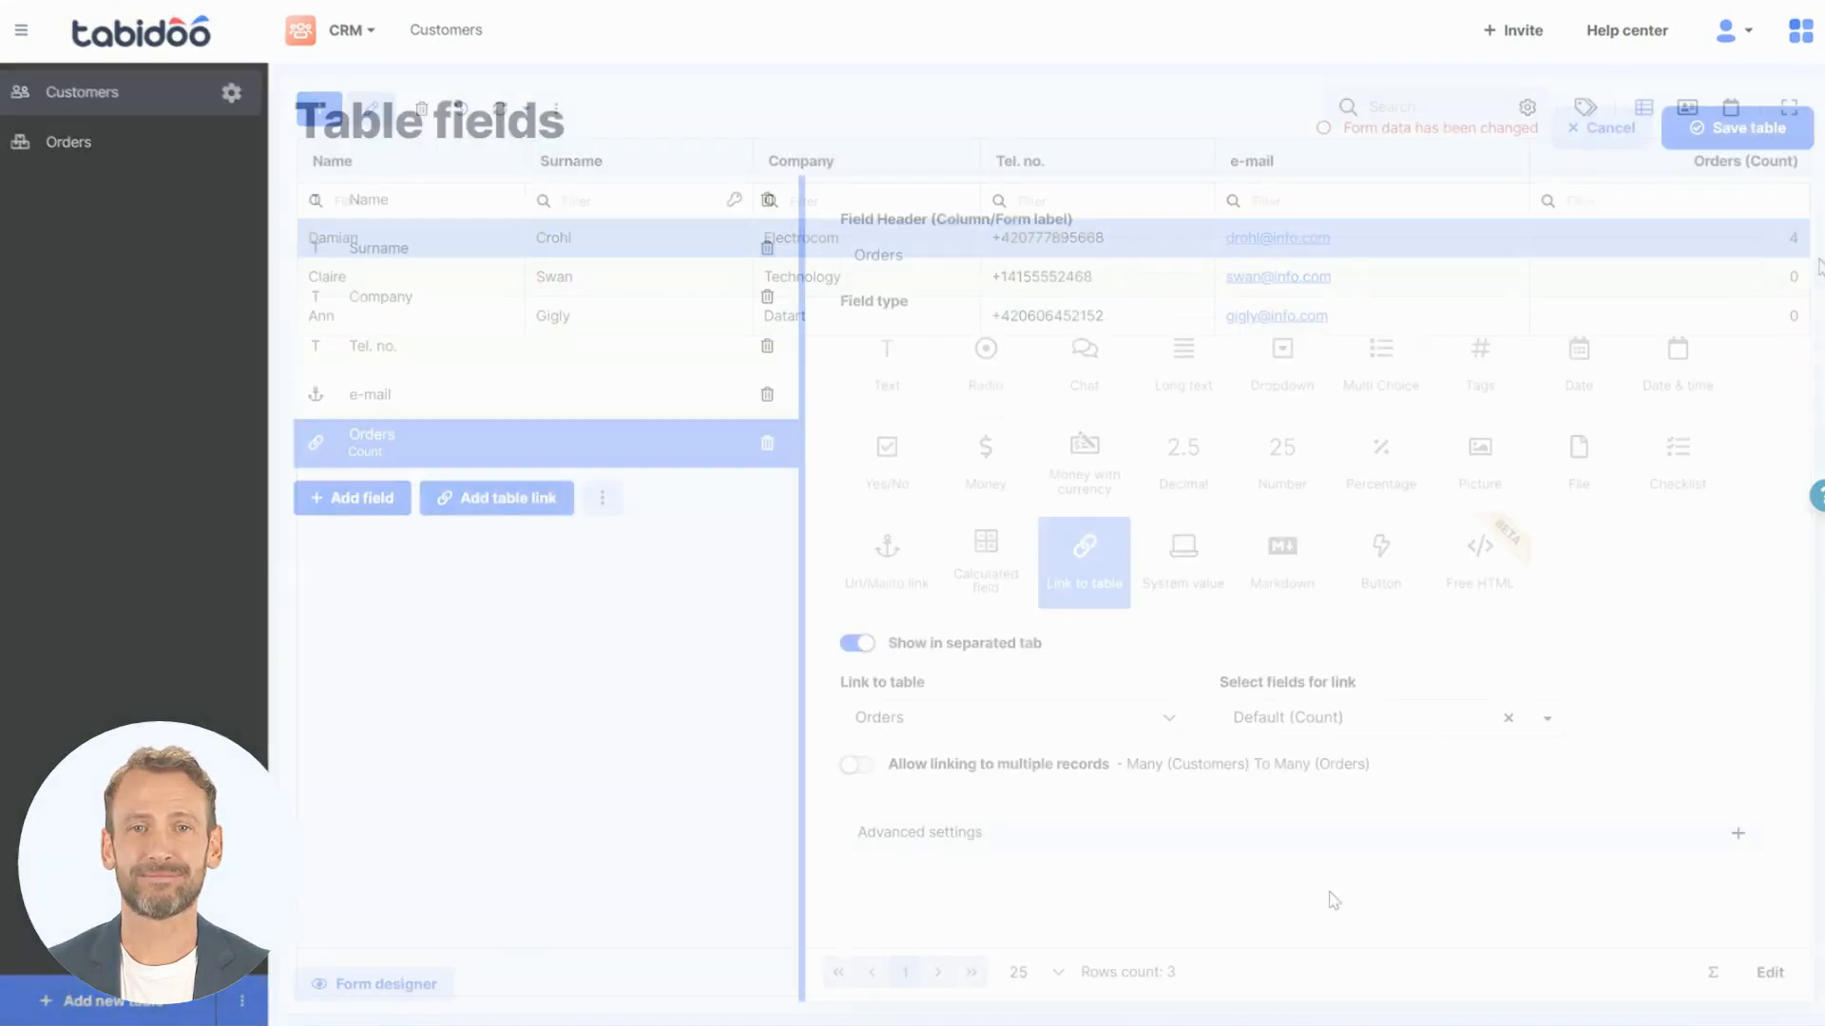
# - Set the Orders link to show the Sum of Value (USD) in the Customers table, and save the table
pyautogui.click(1396, 719)
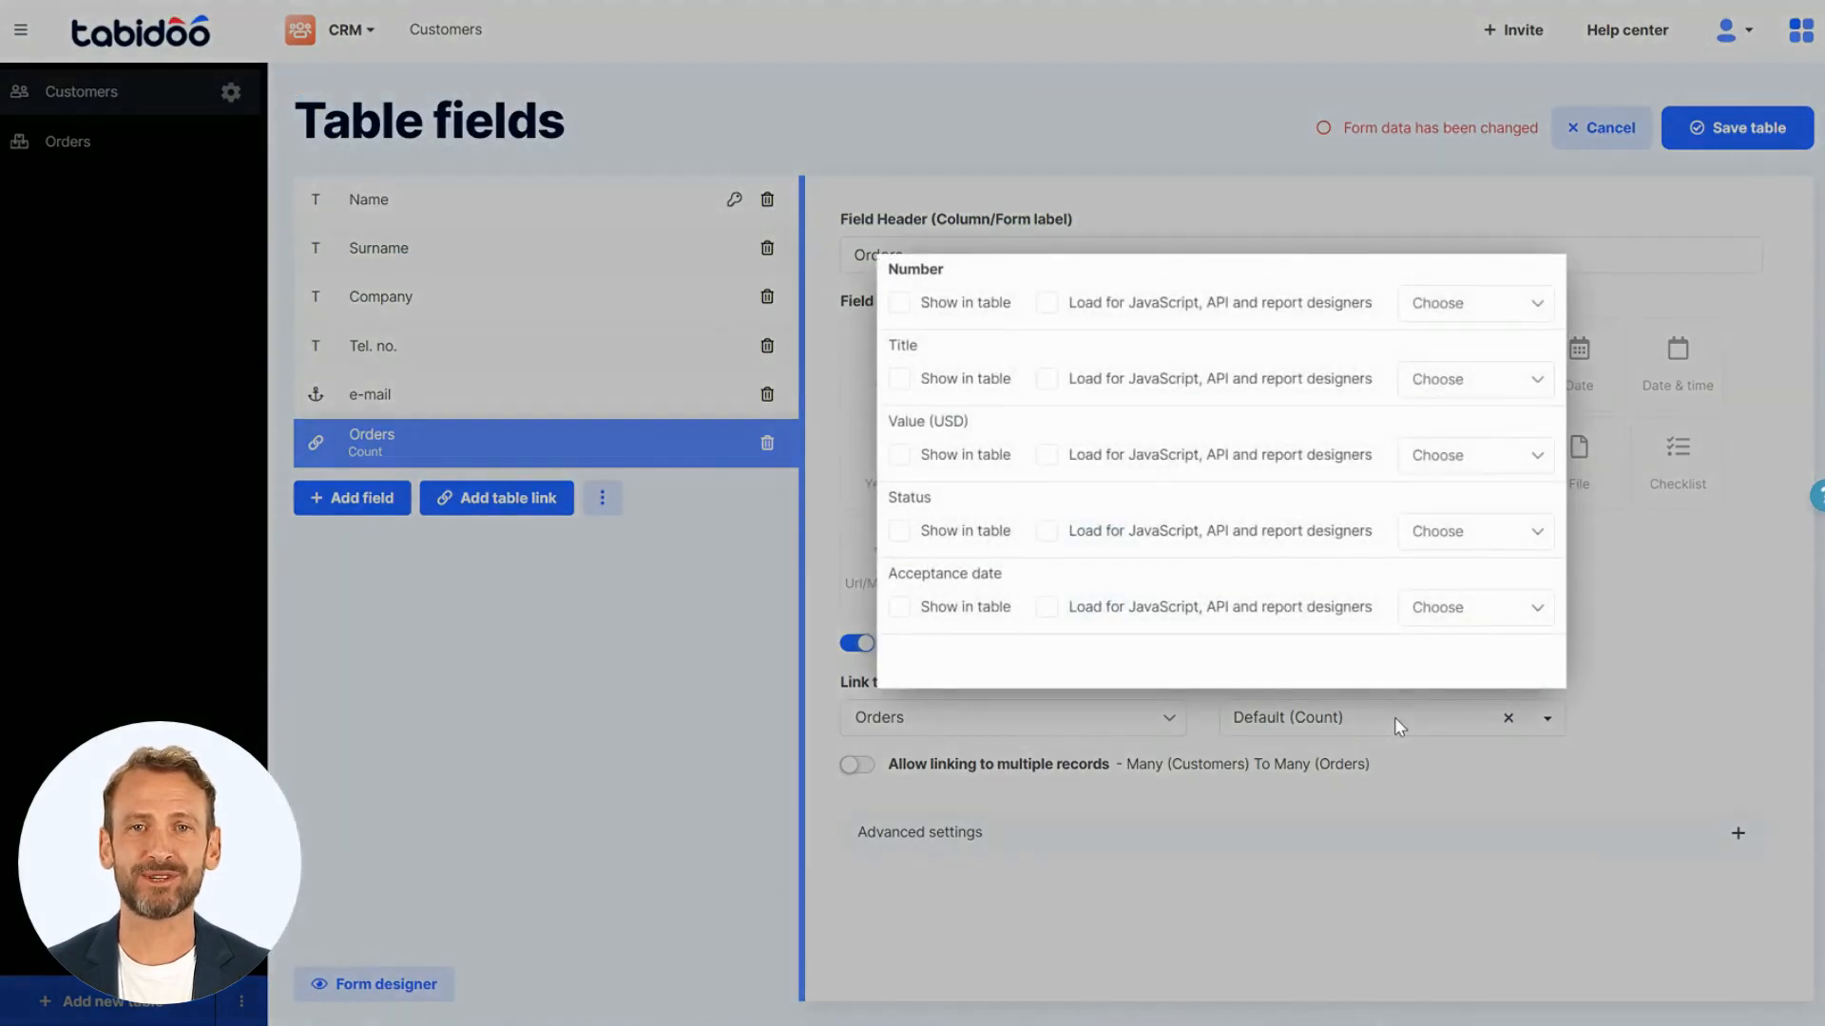
pyautogui.click(901, 454)
pyautogui.click(900, 454)
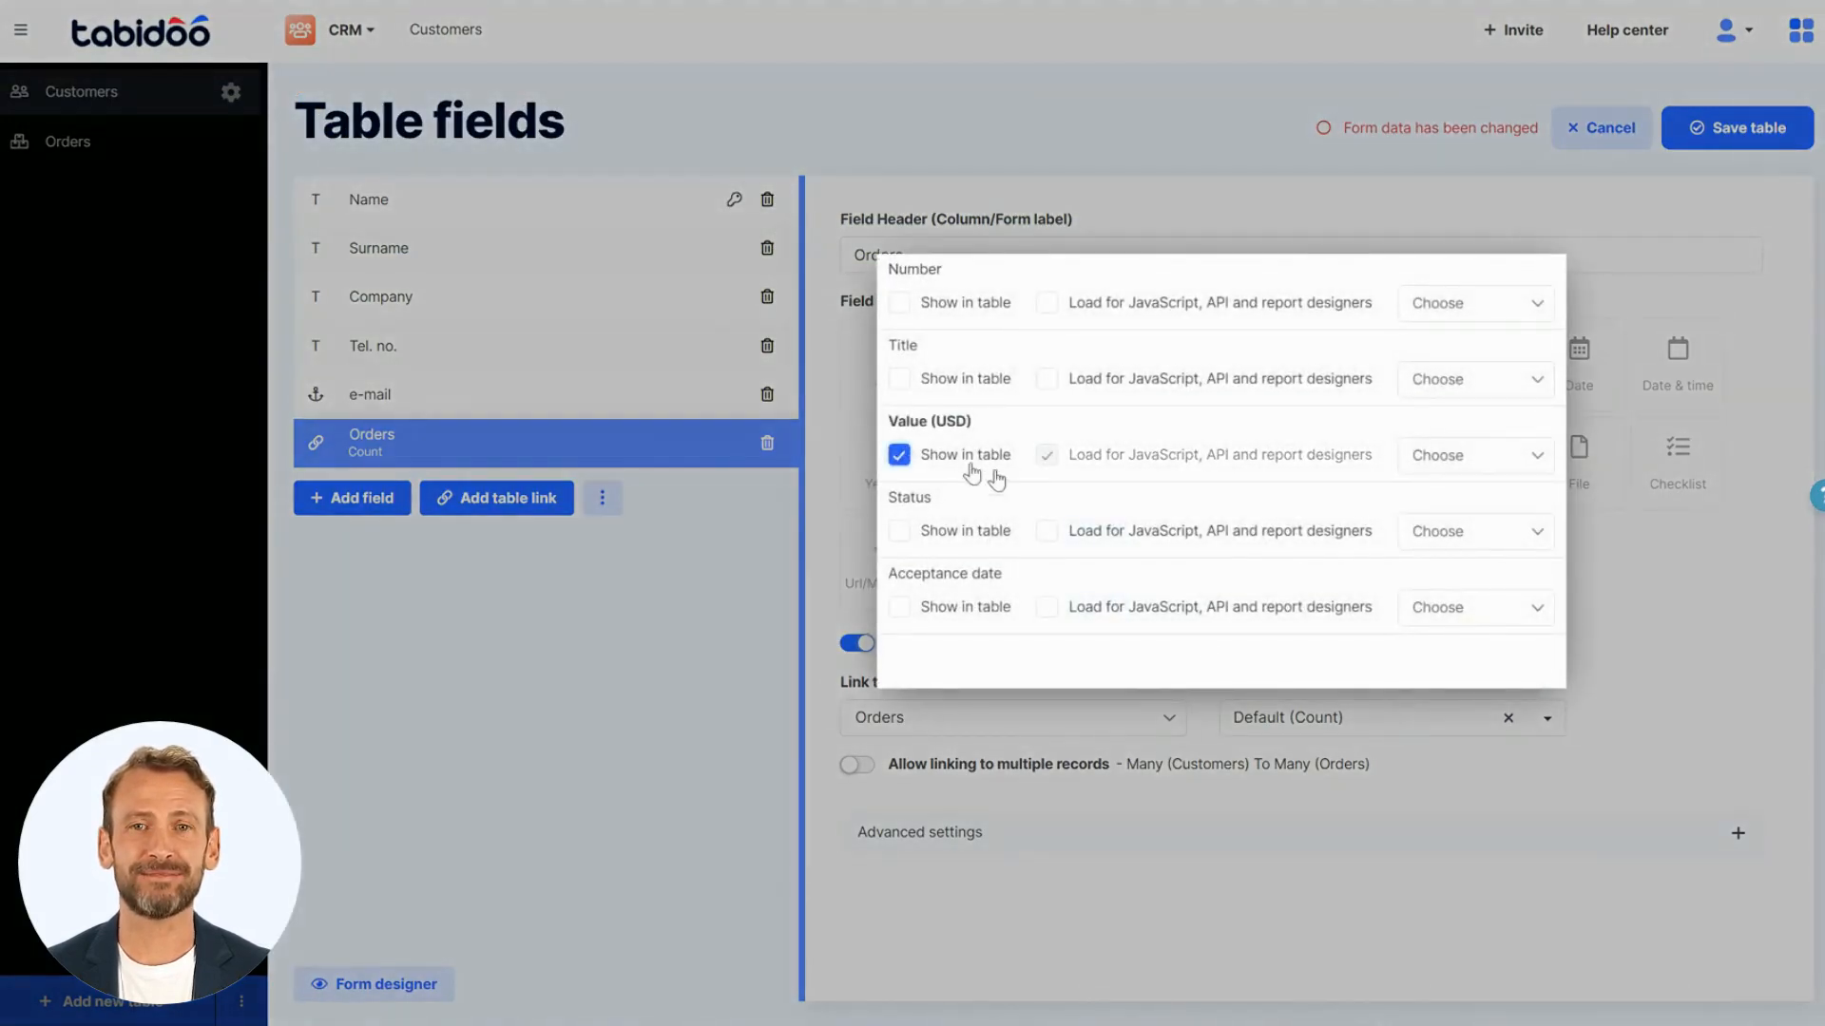
pyautogui.click(1426, 461)
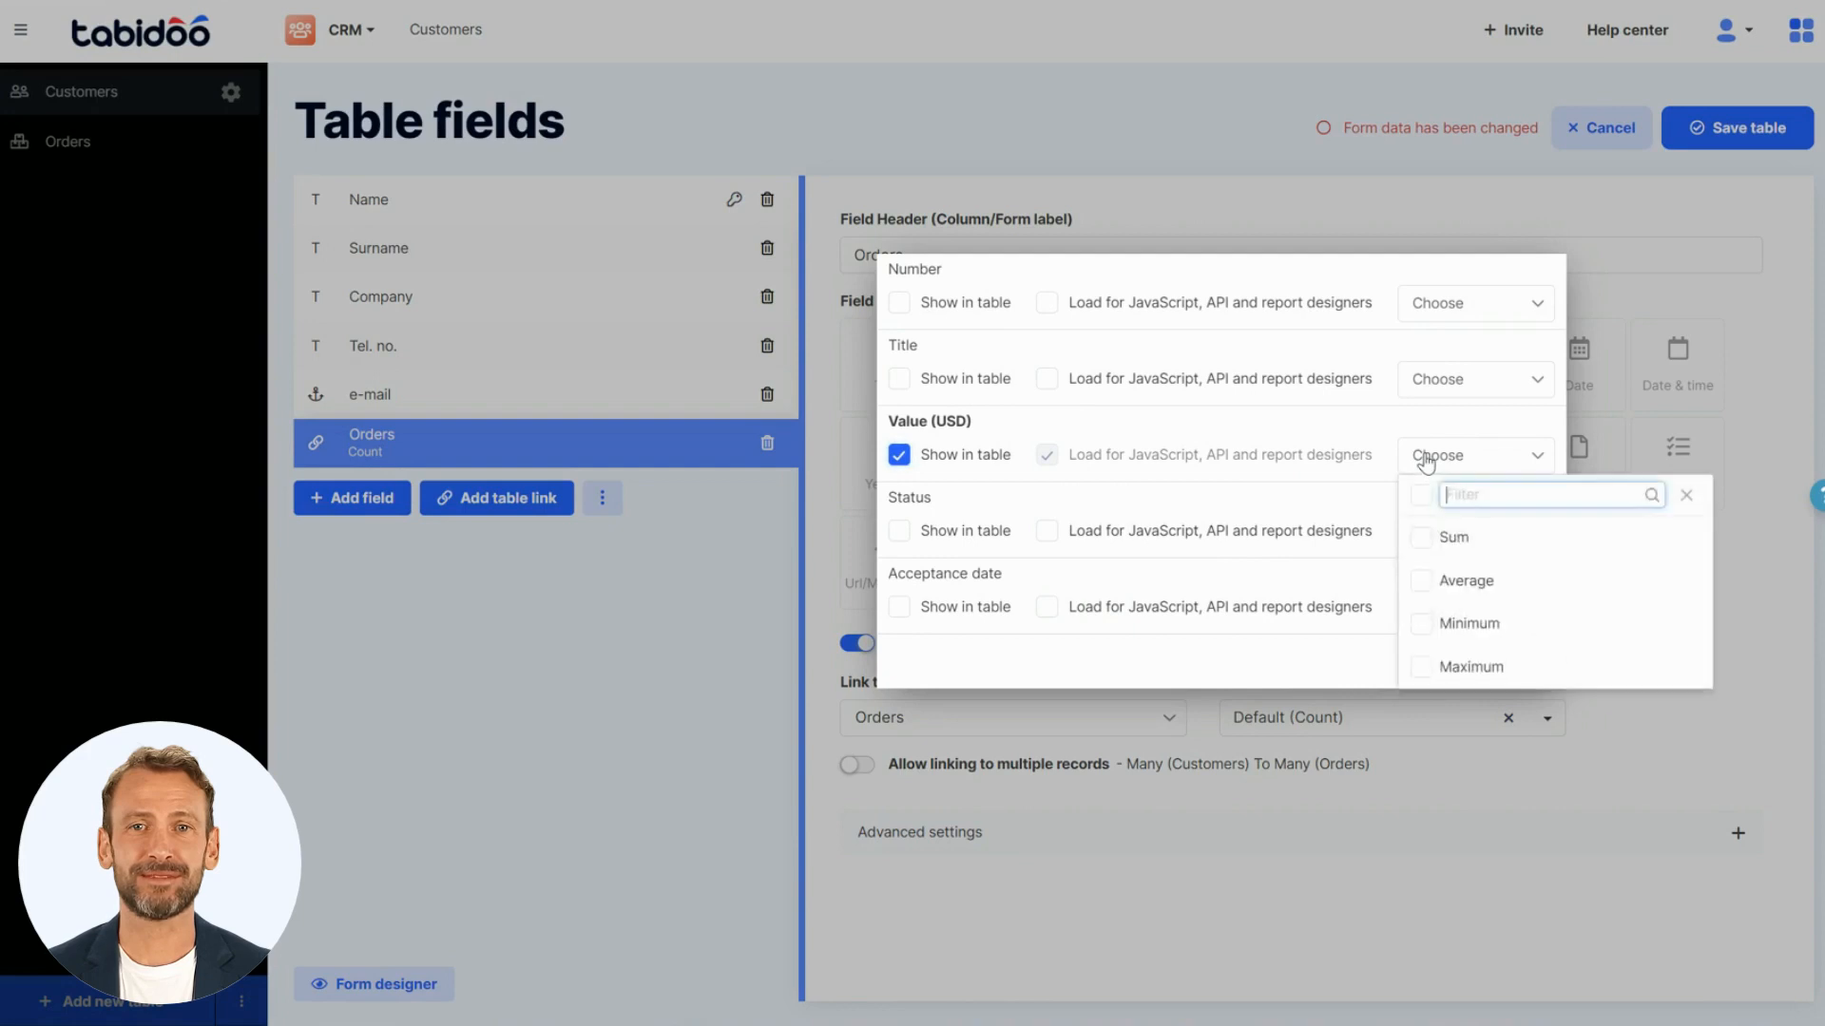
pyautogui.click(1429, 548)
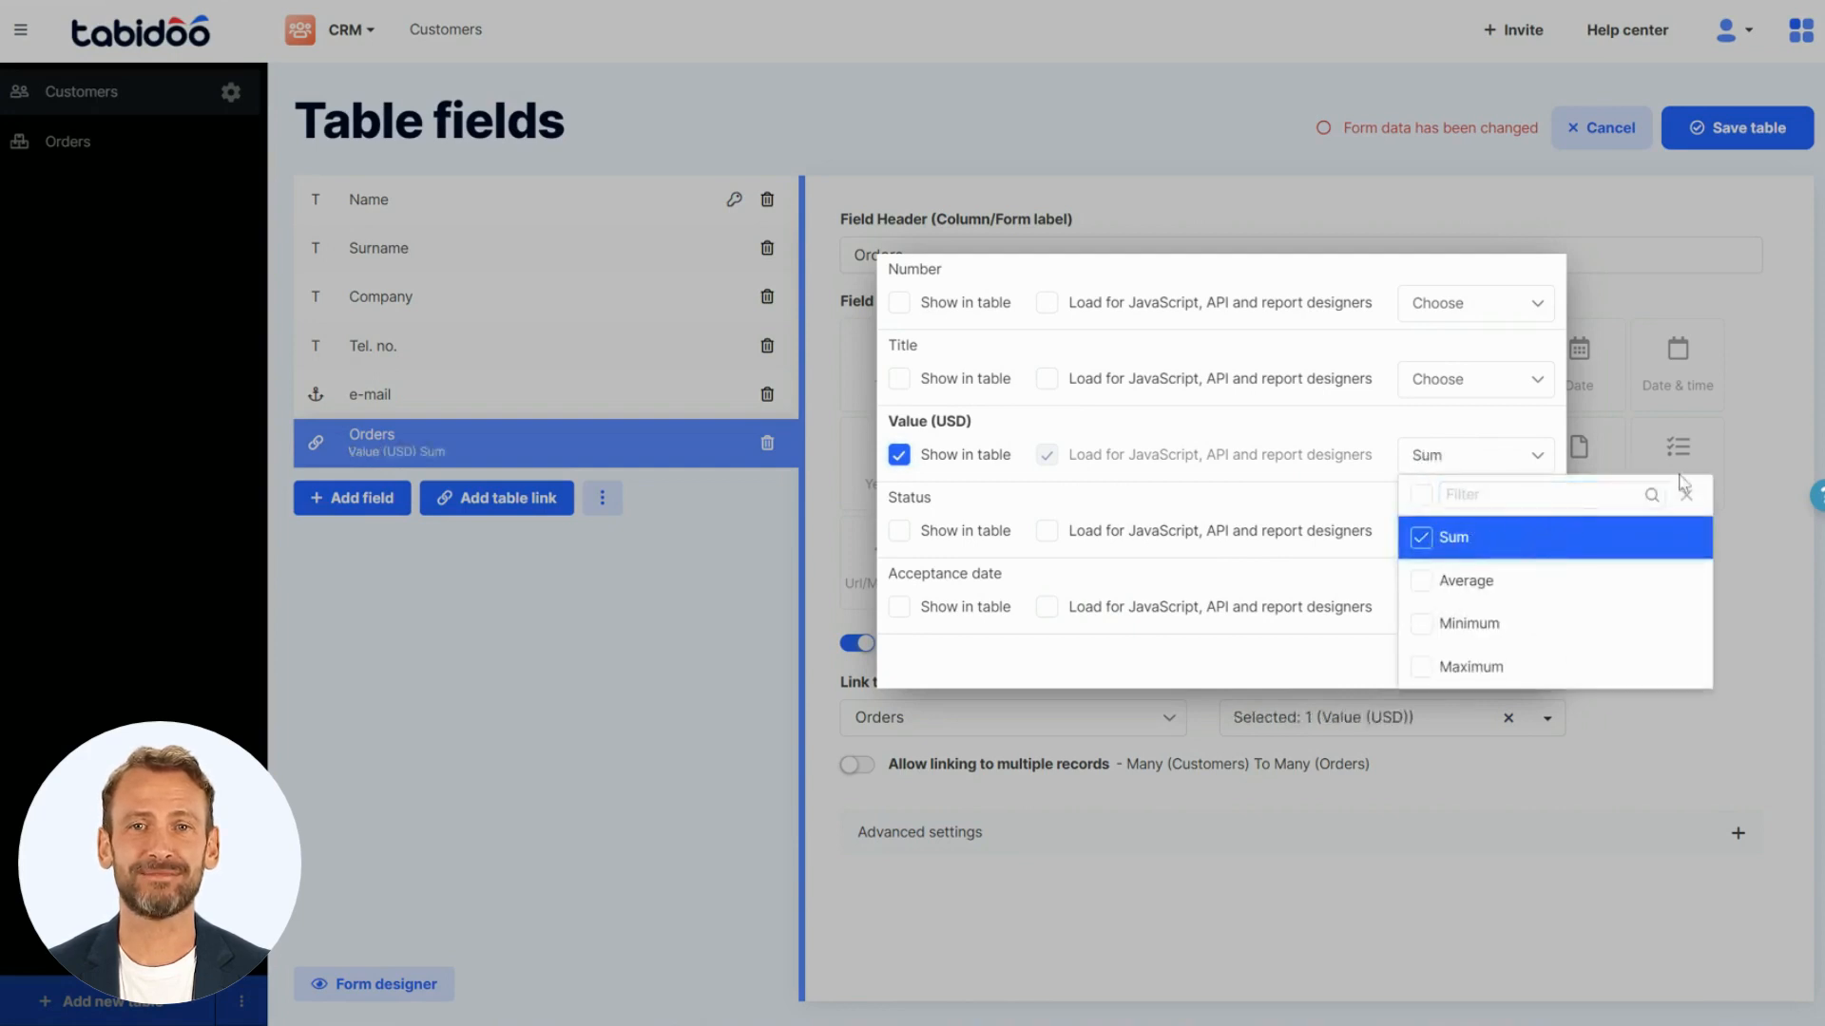
pyautogui.click(1738, 464)
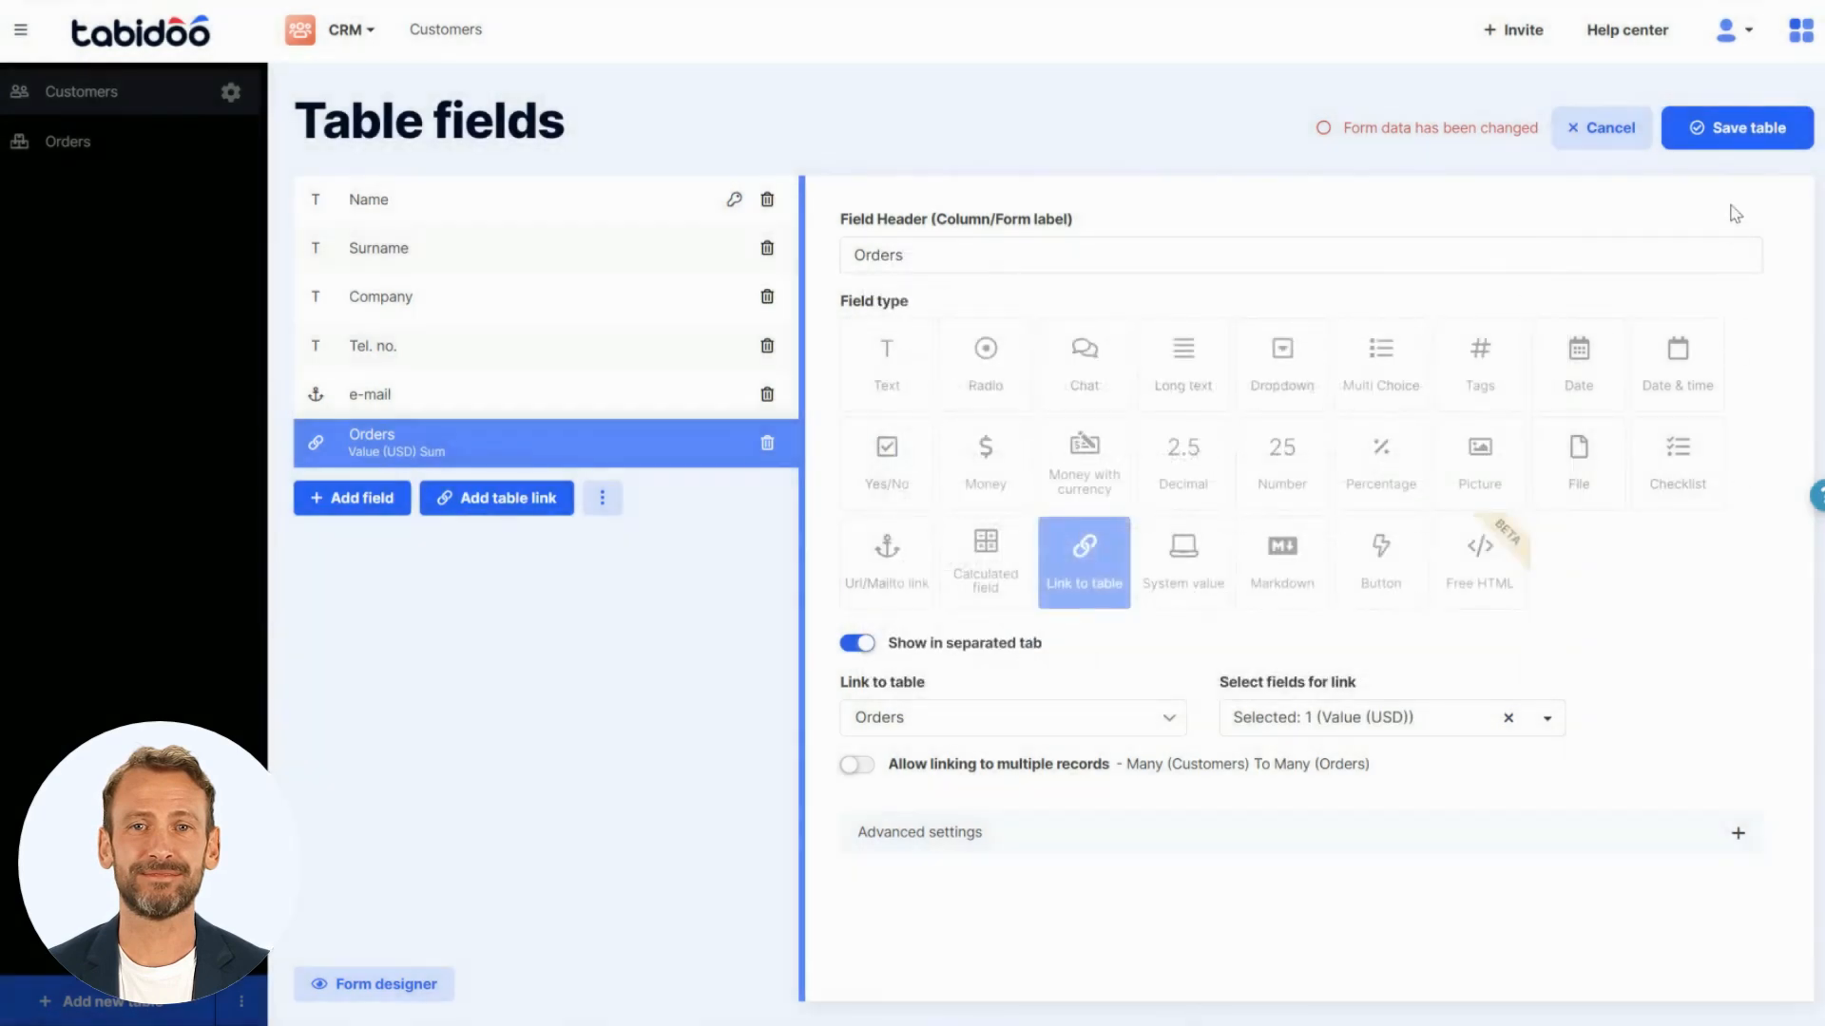
pyautogui.click(1730, 139)
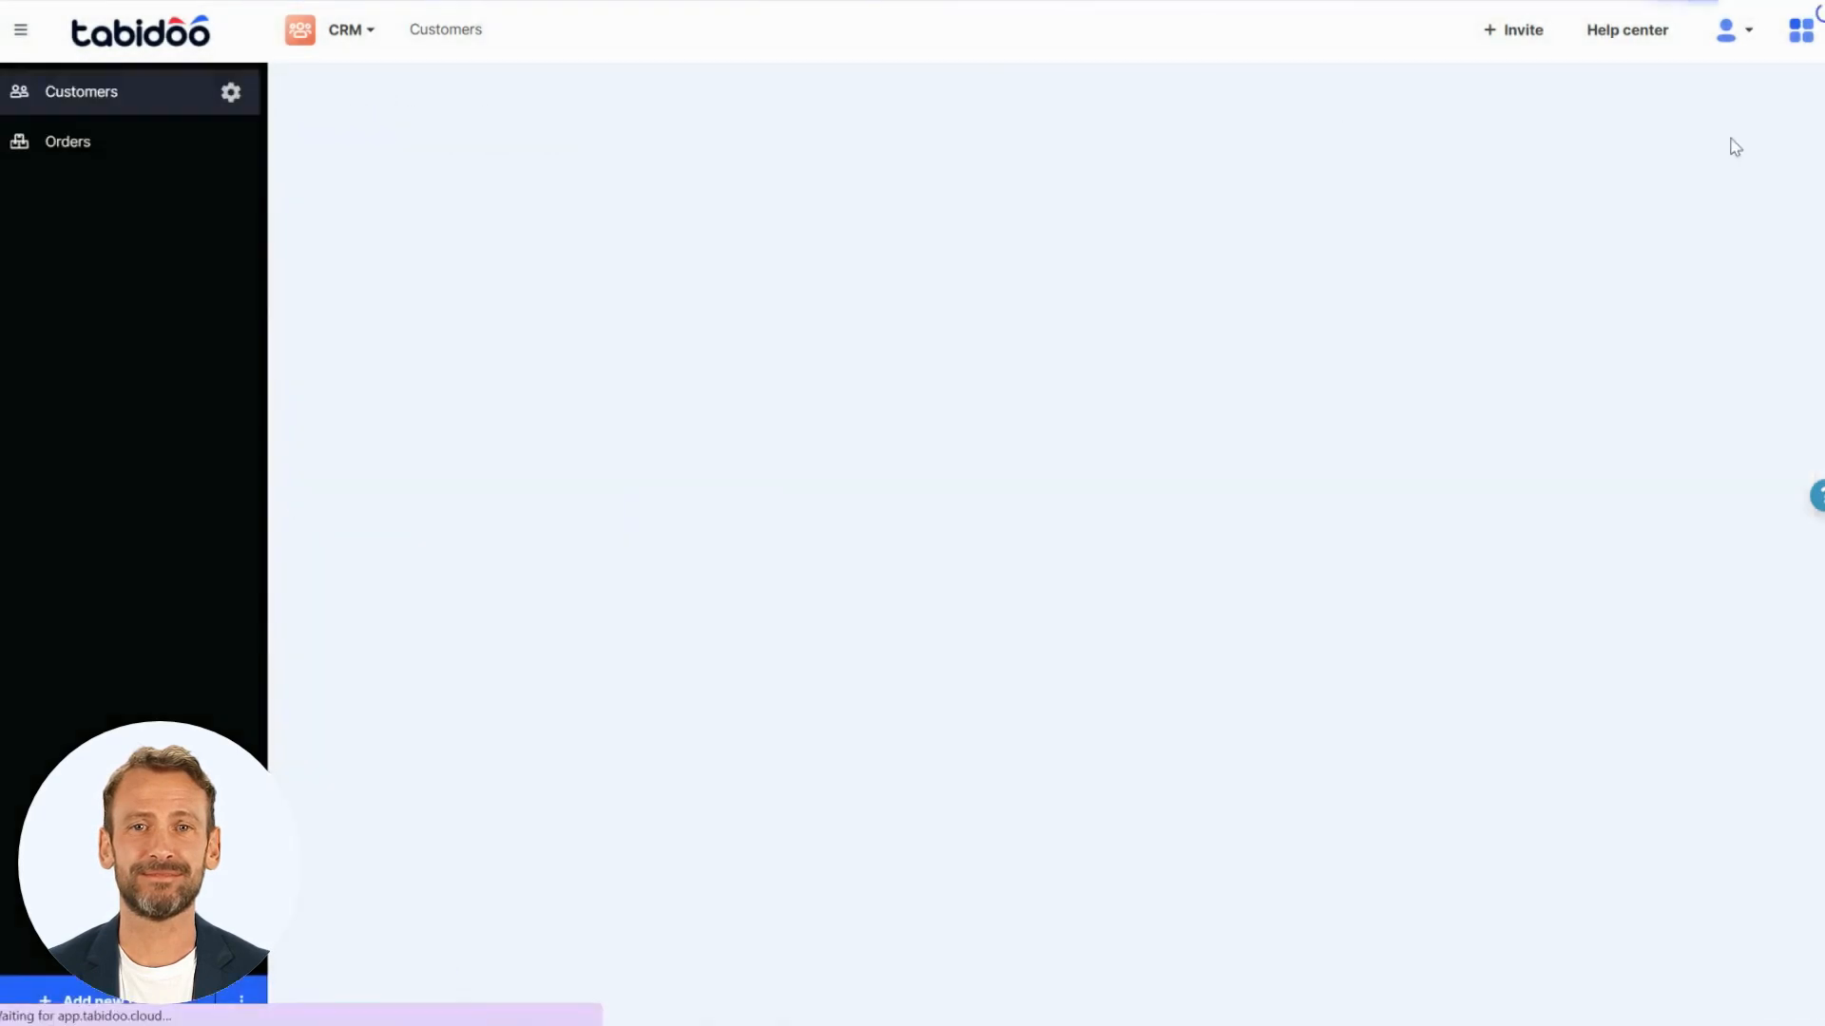